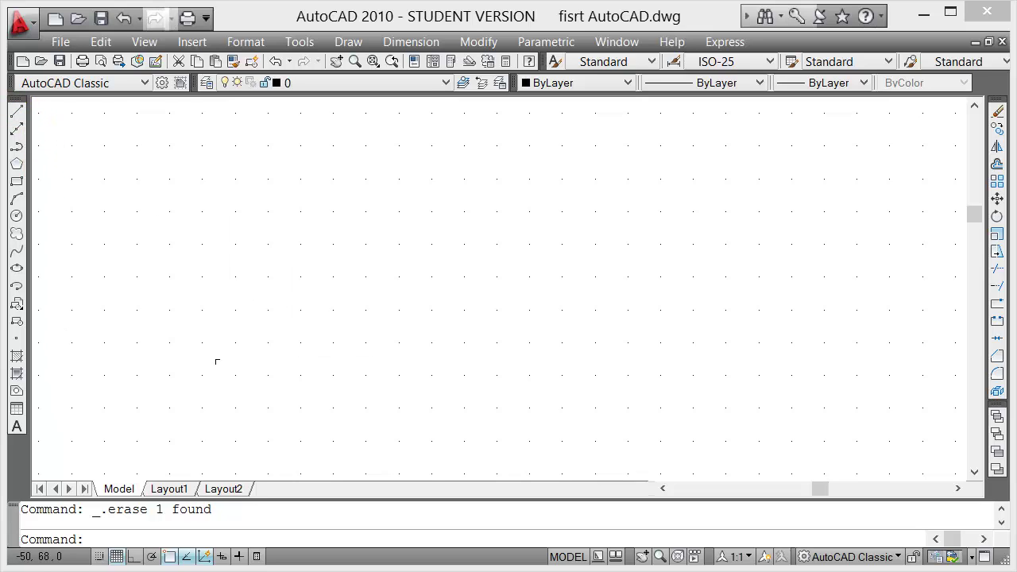
Step: Start a line chain of crossing diagonal segments, ending on a snapped endpoint
{"action": "left_click", "coordinate": [15, 114]}
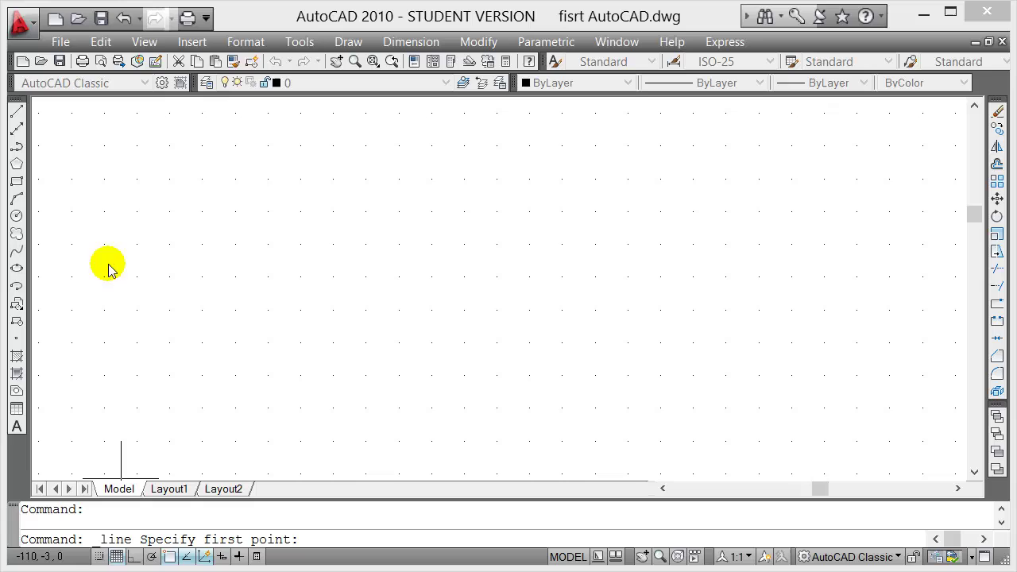
{"action": "left_click", "coordinate": [249, 217]}
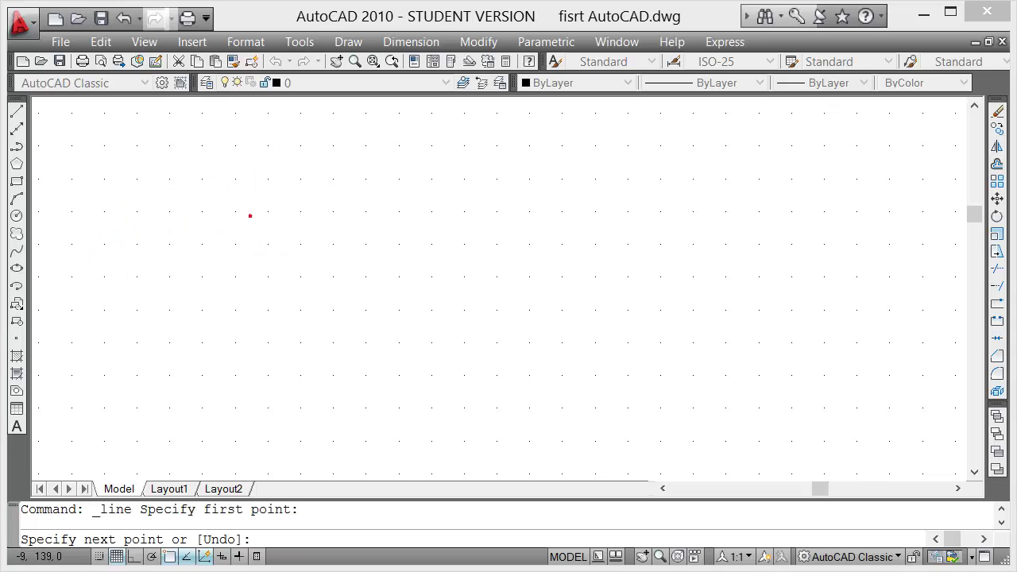
{"action": "left_click", "coordinate": [424, 443]}
{"action": "left_click", "coordinate": [589, 291]}
{"action": "left_click", "coordinate": [493, 179]}
{"action": "left_click", "coordinate": [184, 389]}
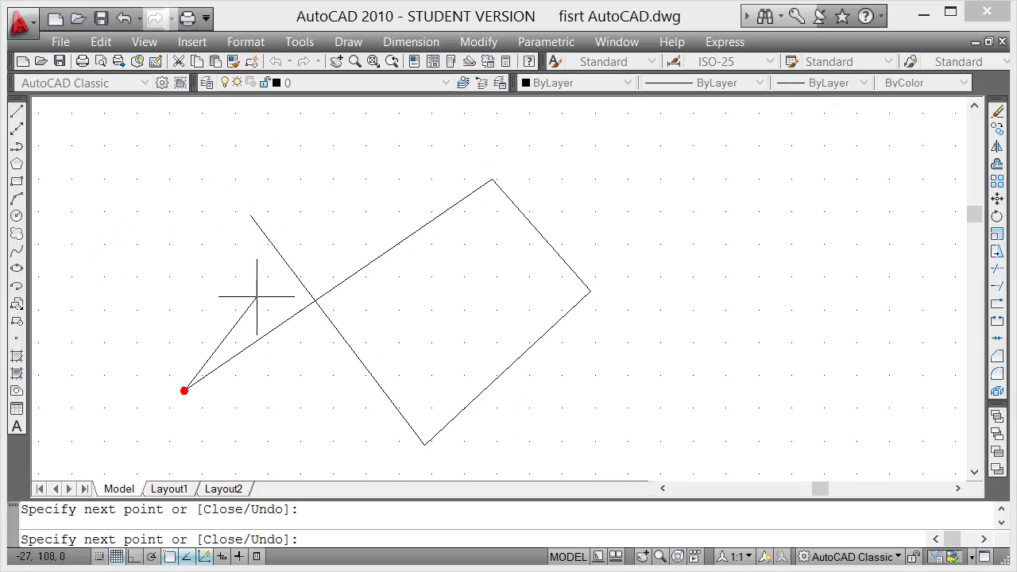
{"action": "left_click", "coordinate": [326, 167]}
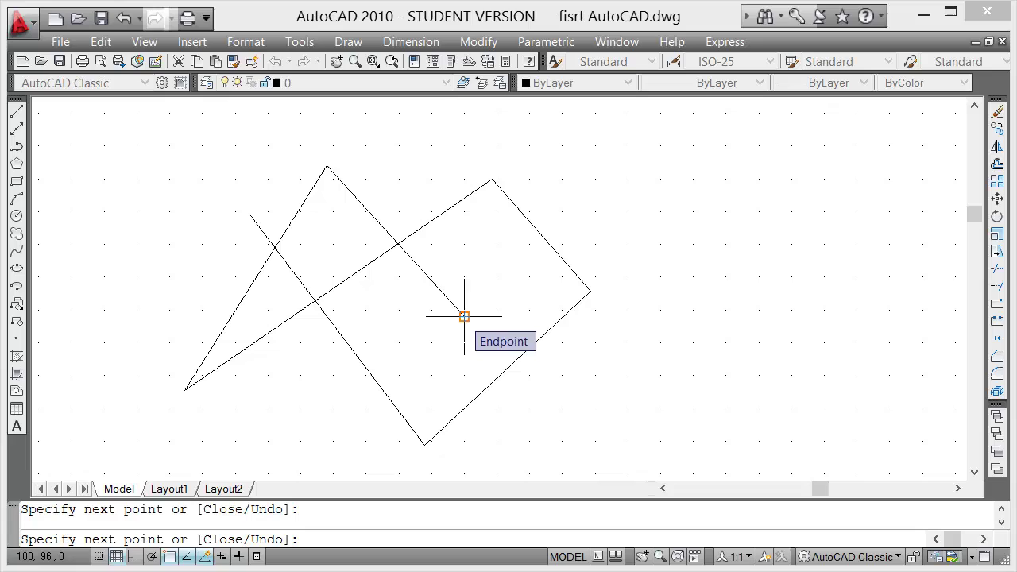
{"action": "left_click", "coordinate": [464, 316]}
Step: With Ortho on, continue the chain with horizontal and vertical segments forming rectangular outlines
{"action": "key", "text": "F8"}
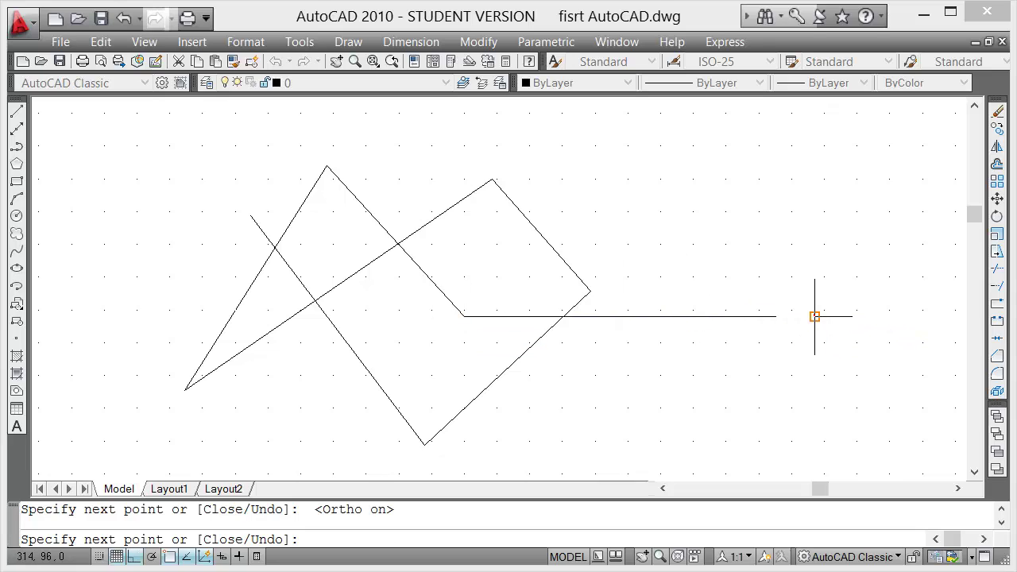
{"action": "left_click", "coordinate": [814, 317]}
{"action": "left_click", "coordinate": [793, 182]}
{"action": "left_click", "coordinate": [644, 167]}
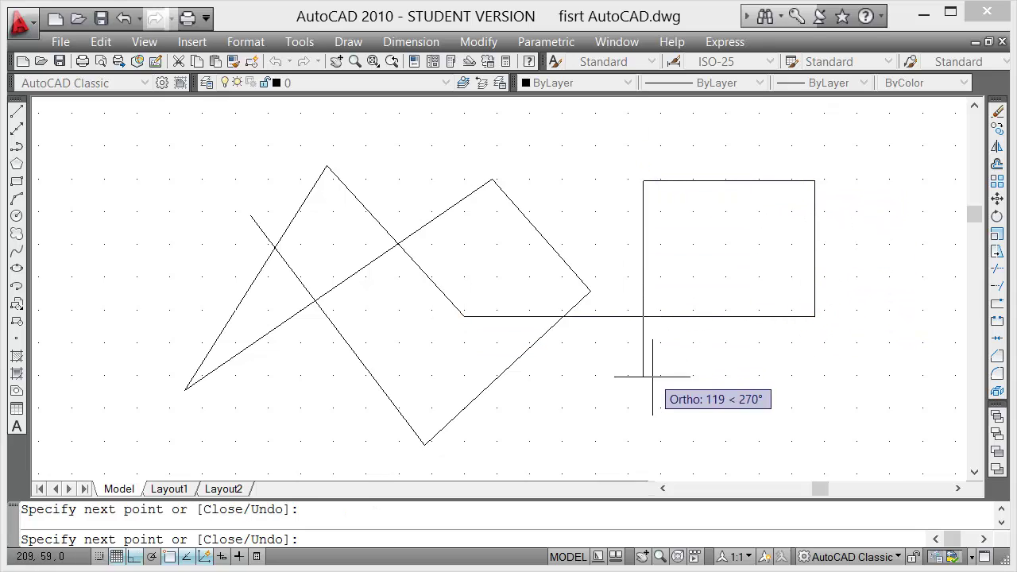
{"action": "left_click", "coordinate": [657, 401]}
{"action": "left_click", "coordinate": [534, 400]}
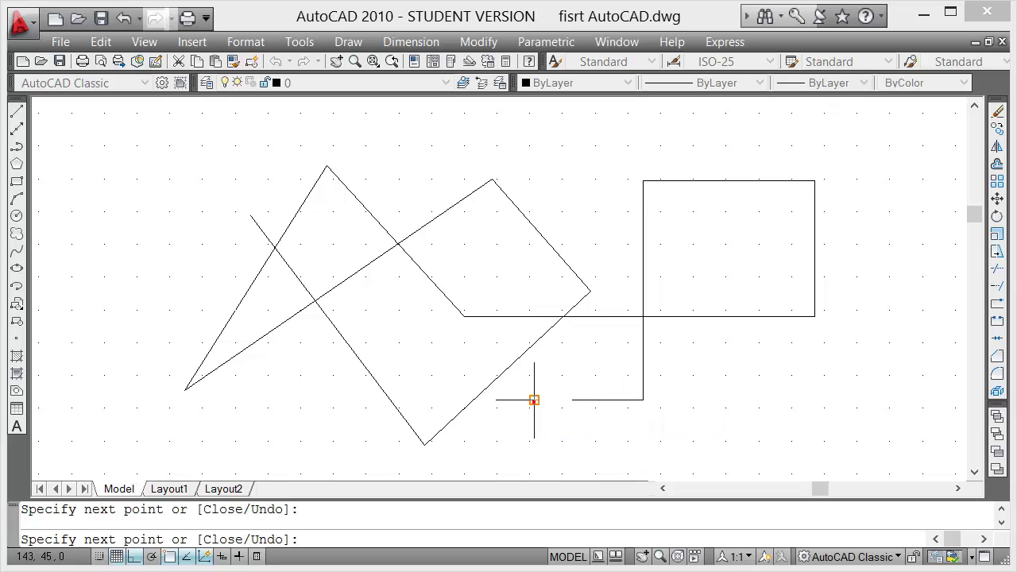
{"action": "left_click", "coordinate": [537, 148]}
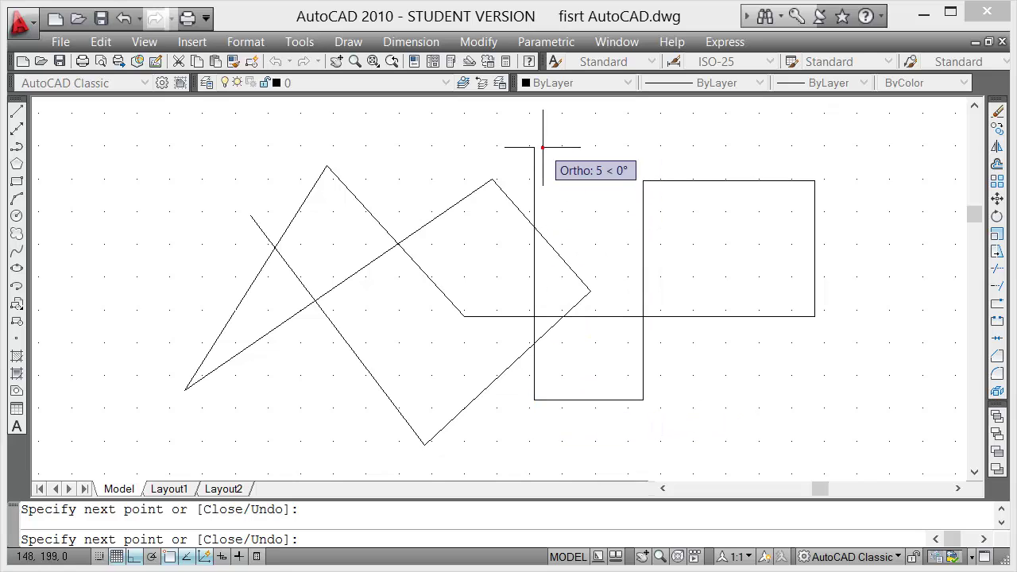
{"action": "left_click", "coordinate": [233, 147]}
{"action": "left_click", "coordinate": [257, 419]}
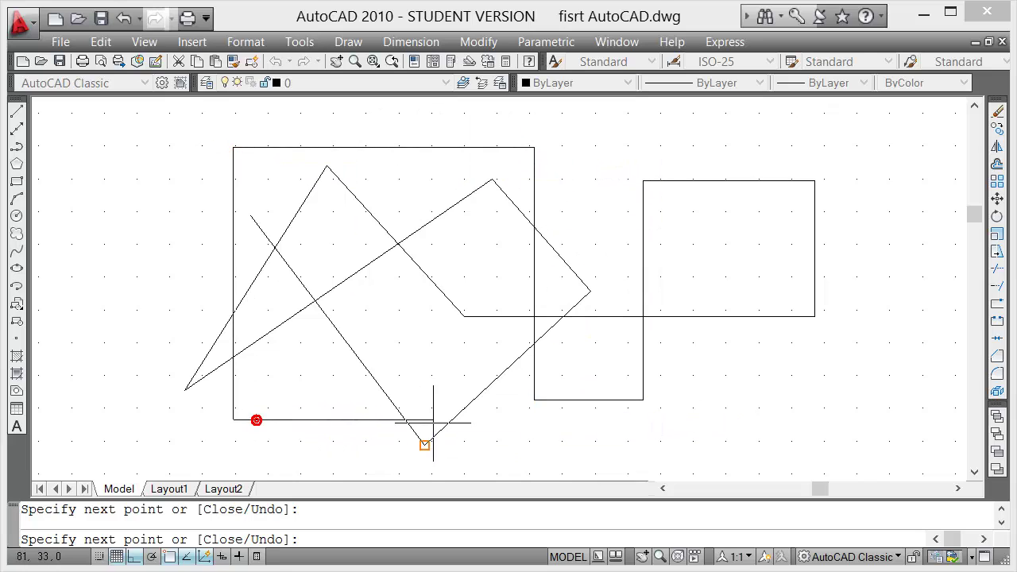
{"action": "left_click", "coordinate": [519, 421]}
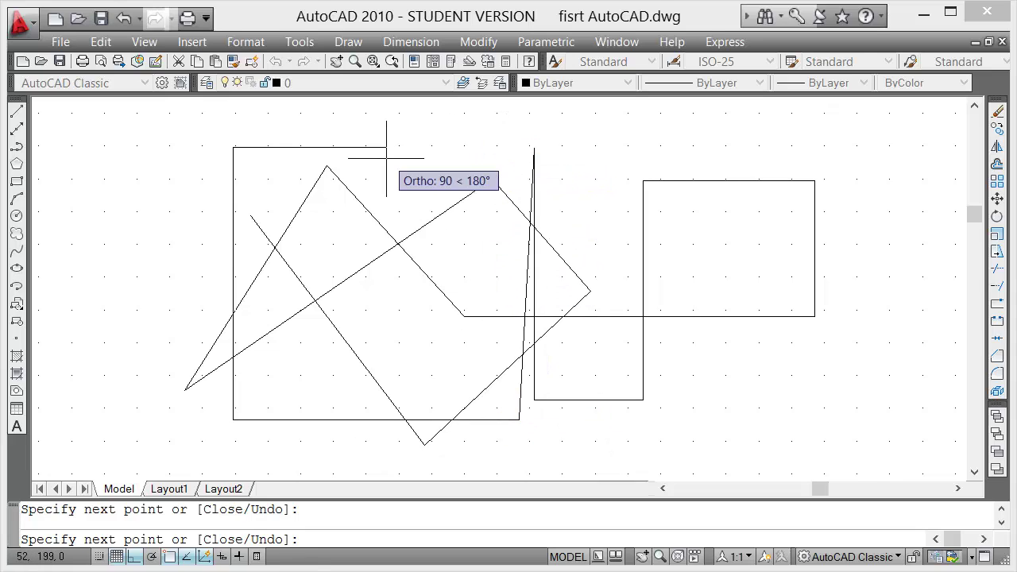
Step: Undo the last point, then extend the chain across the top, down and far right
{"action": "key", "text": "ctrl+z"}
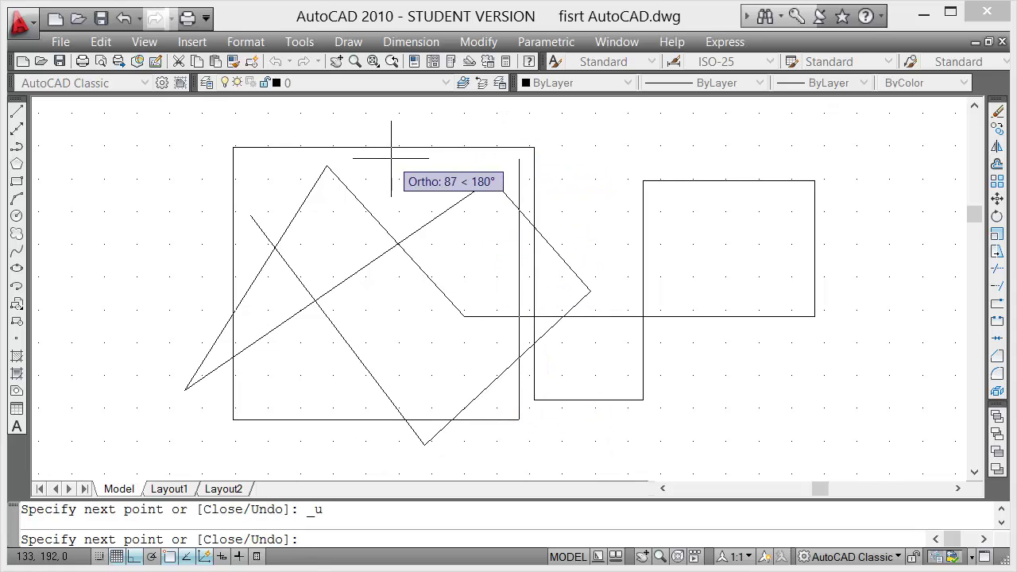
{"action": "left_click", "coordinate": [495, 123]}
{"action": "left_click", "coordinate": [178, 124]}
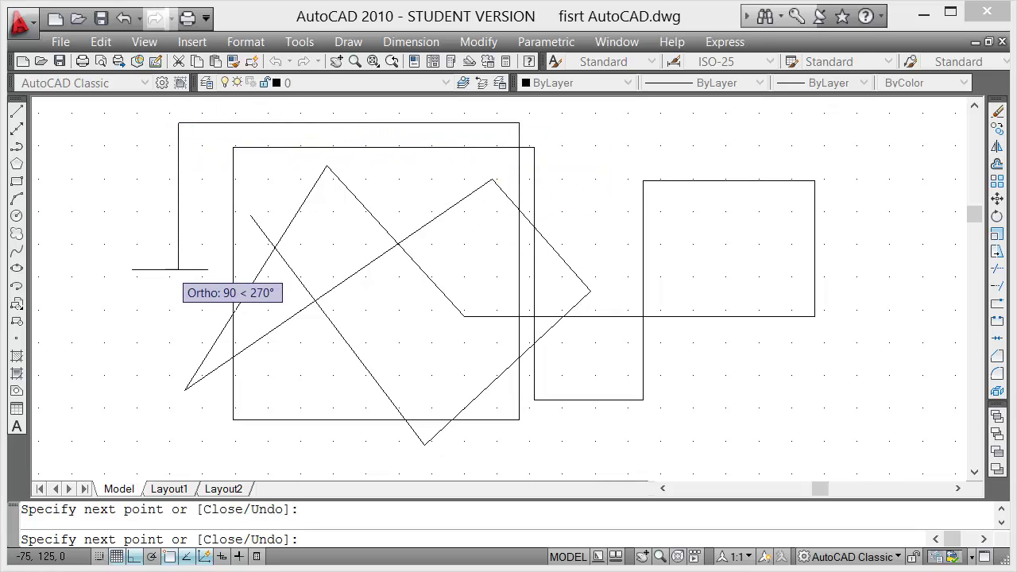
{"action": "left_click", "coordinate": [177, 270]}
{"action": "left_click", "coordinate": [870, 270]}
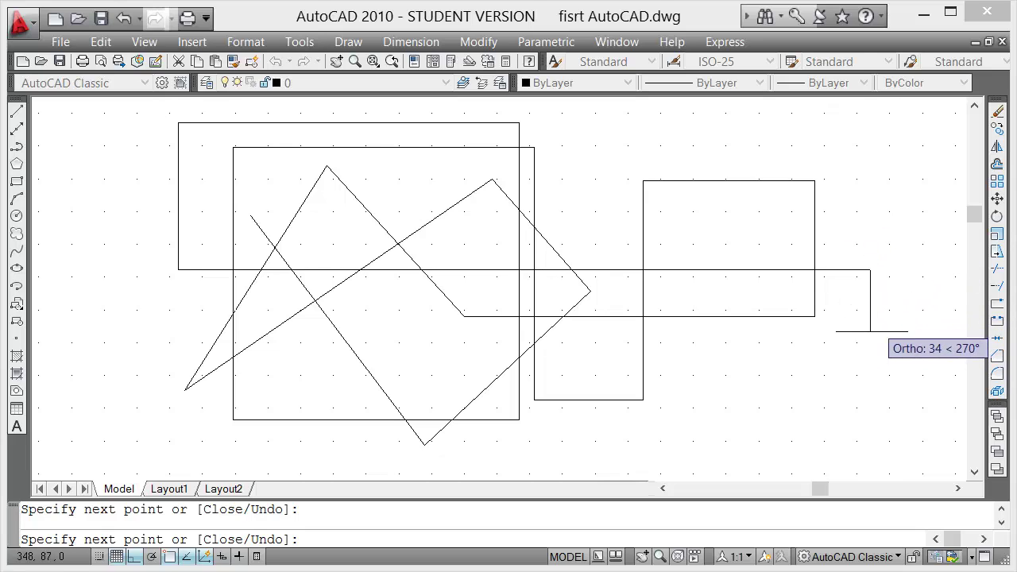
Step: Toggling Ortho, add diagonals to snapped corners and one vertical segment, then end the chain
{"action": "key", "text": "F8"}
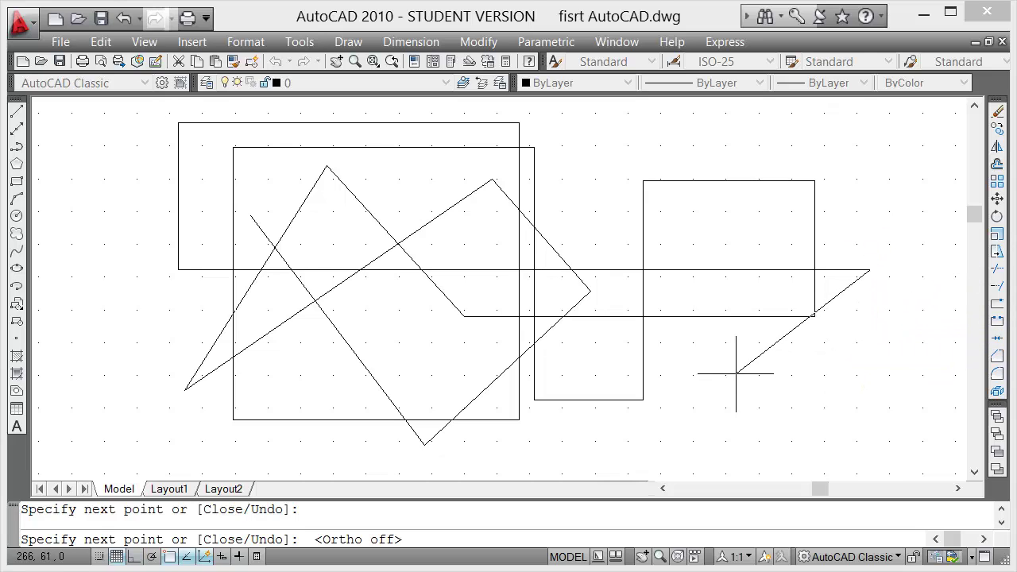
{"action": "left_click", "coordinate": [643, 400]}
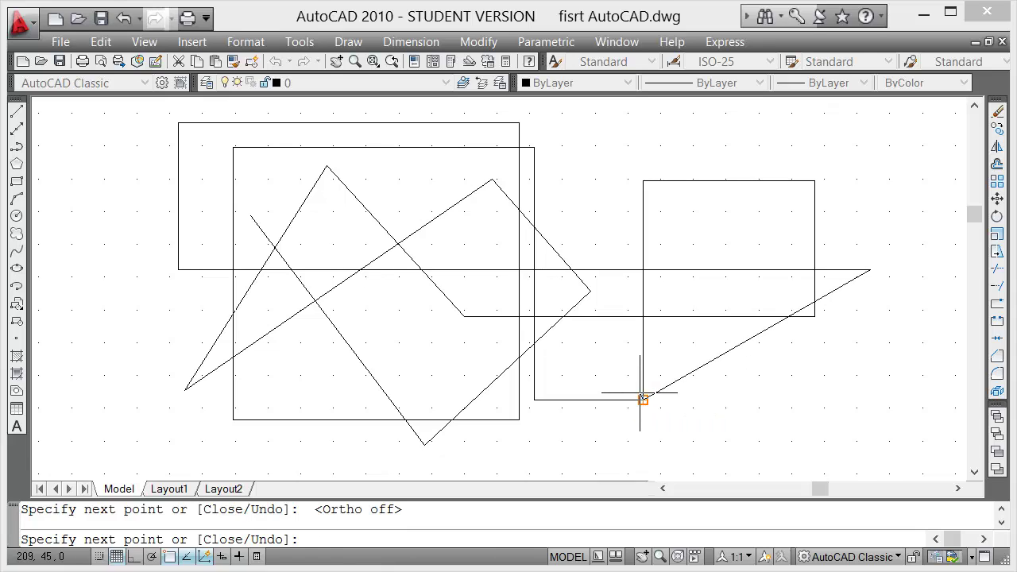
{"action": "key", "text": "F8"}
{"action": "left_click", "coordinate": [661, 139]}
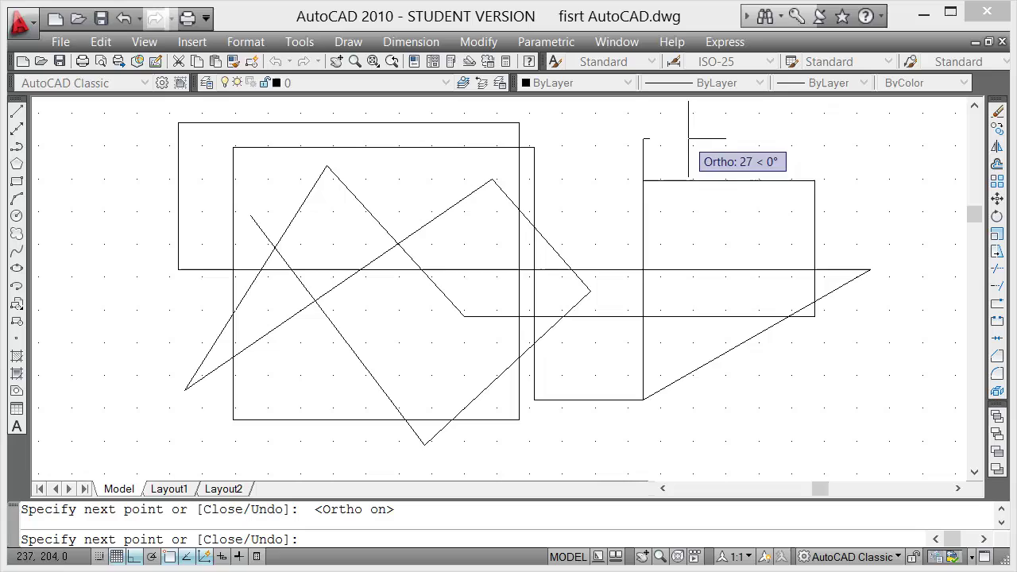
{"action": "key", "text": "F8"}
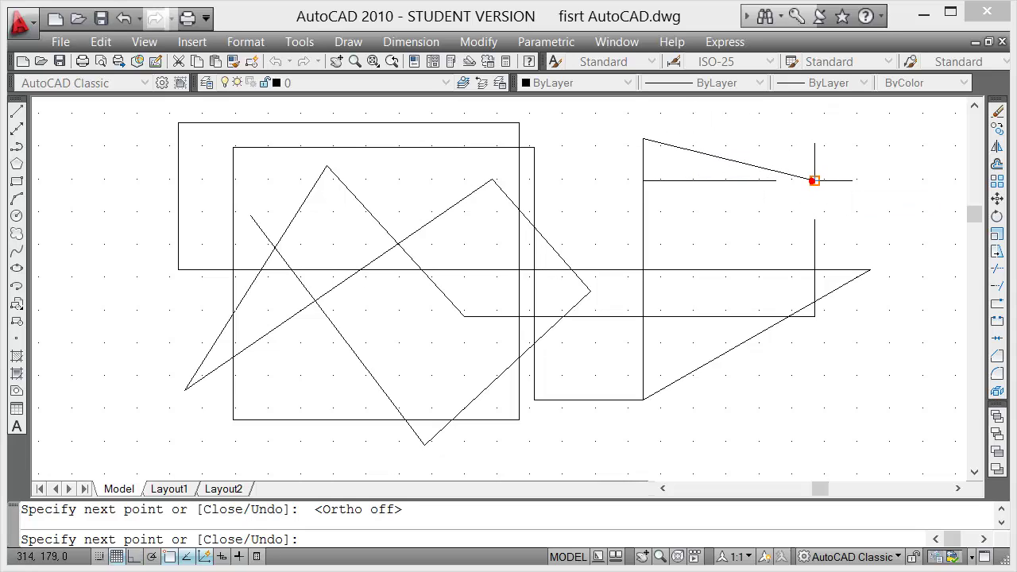
{"action": "left_click", "coordinate": [815, 180]}
{"action": "key", "text": "Escape"}
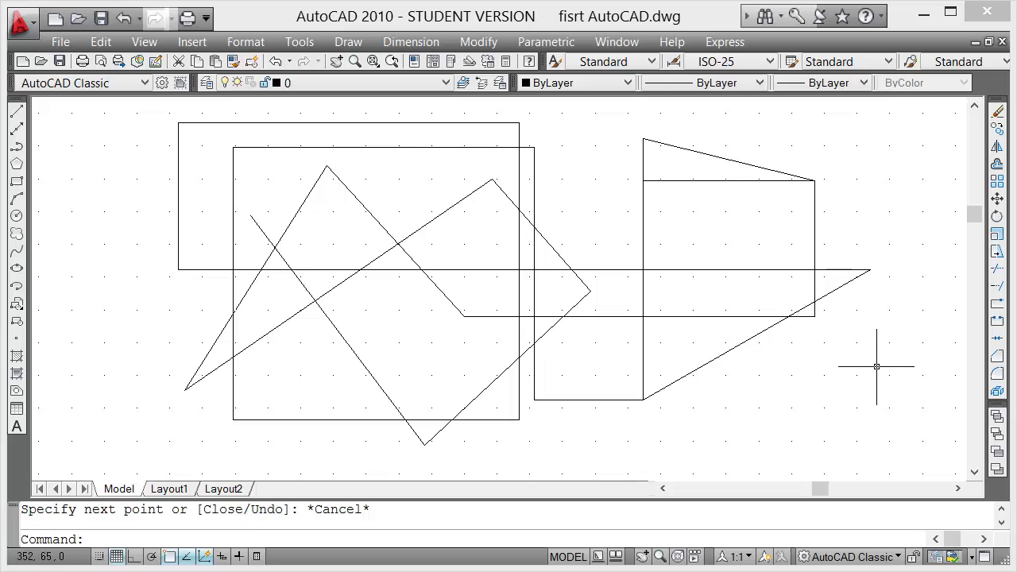
Step: Select all 22 lines and delete them
{"action": "key", "text": "ctrl+a"}
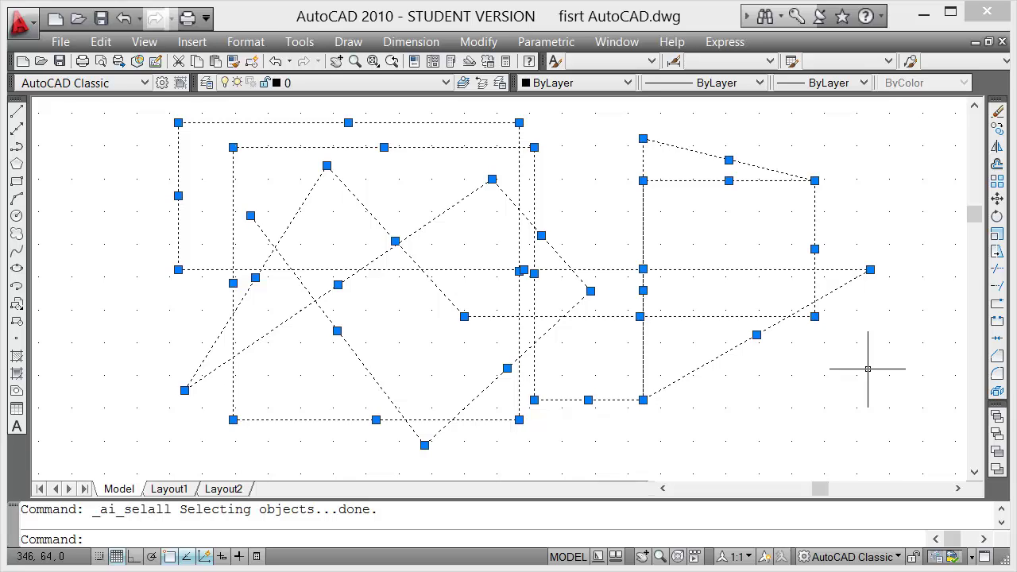
{"action": "key", "text": "Delete"}
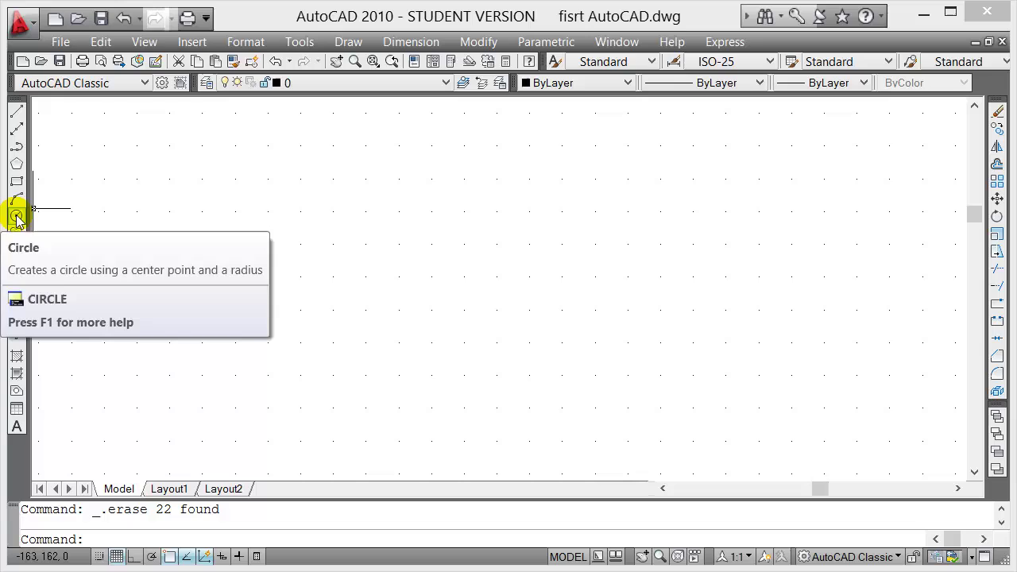
Step: Draw one line sloping from a right-hand point down to a left-hand point
{"action": "left_click", "coordinate": [17, 116]}
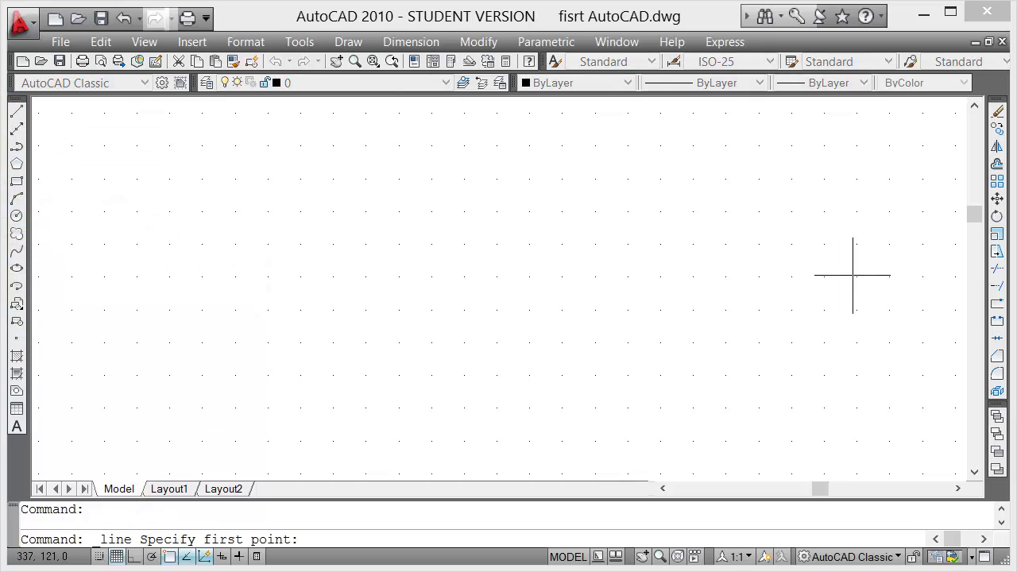
{"action": "left_click", "coordinate": [902, 268]}
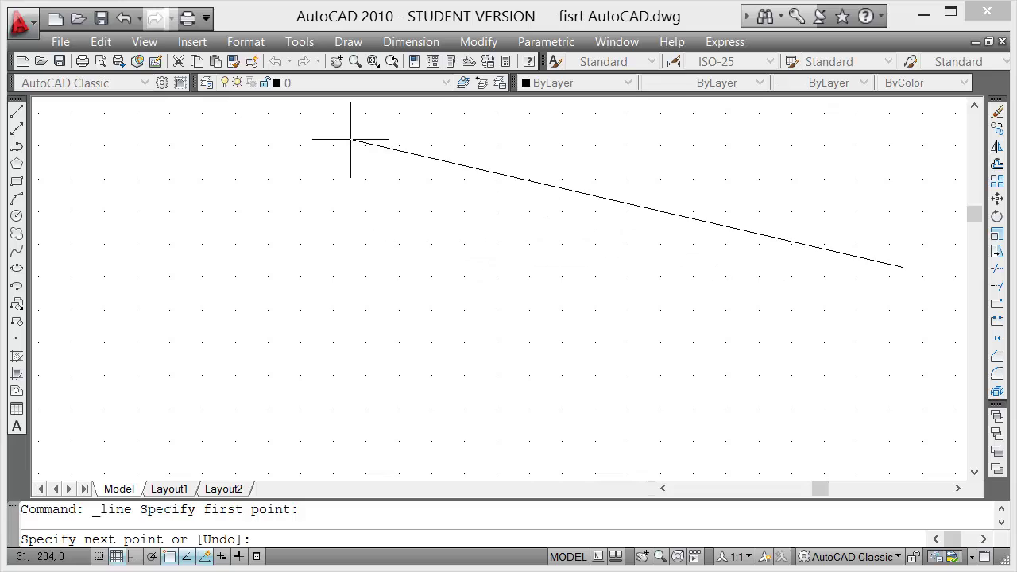
{"action": "left_click", "coordinate": [357, 334]}
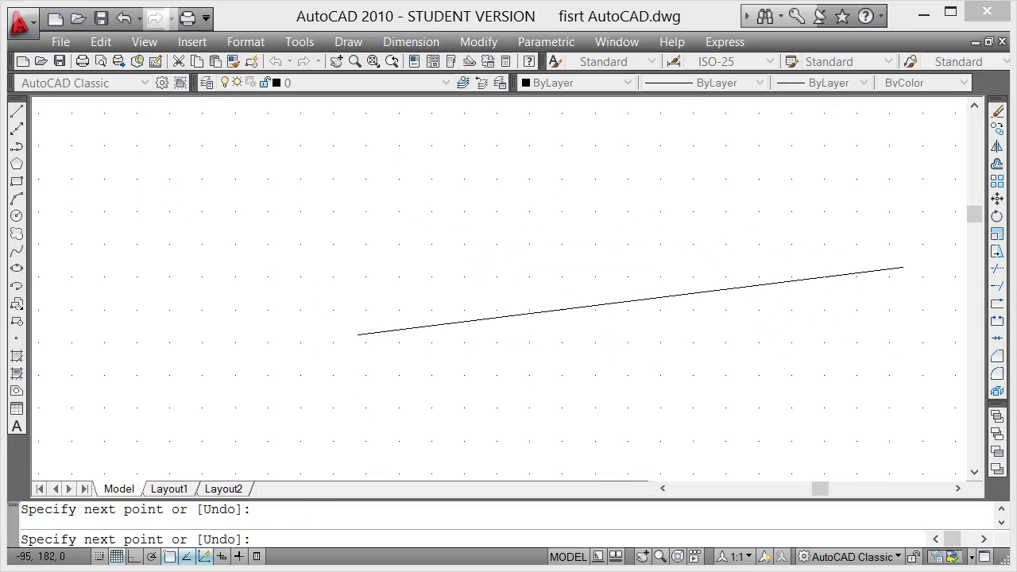
{"action": "key", "text": "Escape"}
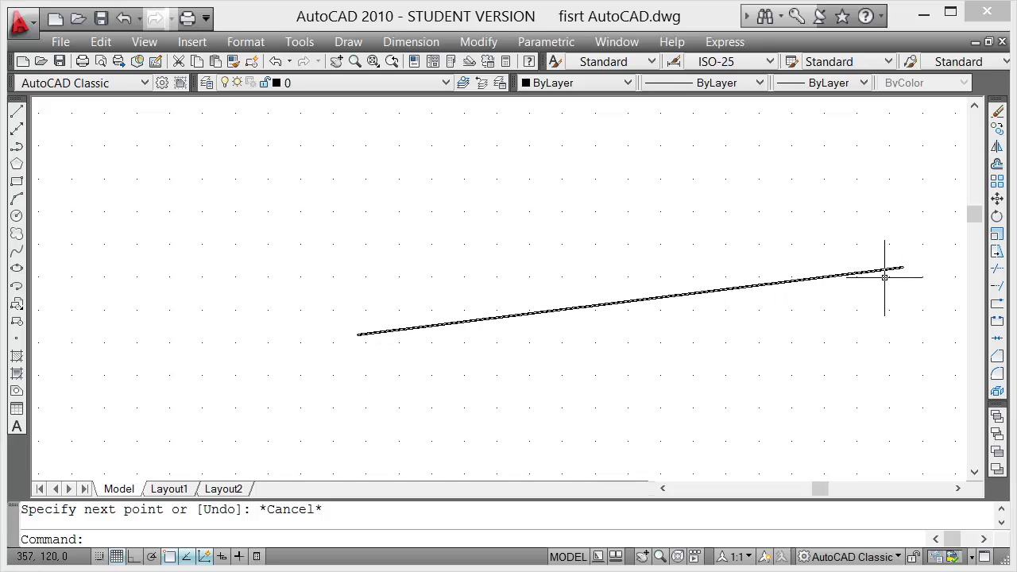
{"action": "left_click", "coordinate": [958, 489]}
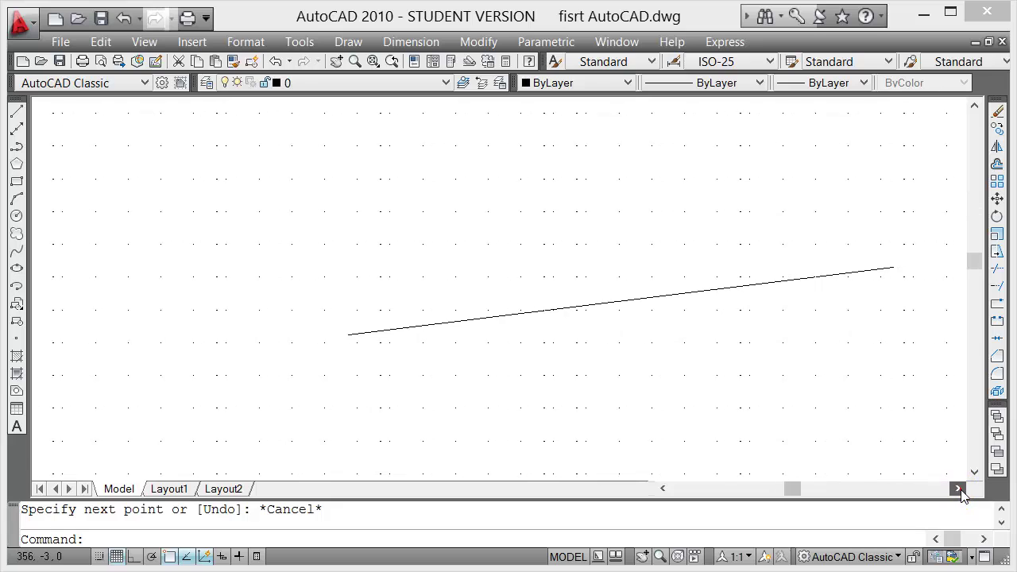
{"action": "left_click", "coordinate": [958, 489]}
{"action": "left_click", "coordinate": [958, 489]}
{"action": "left_click", "coordinate": [958, 489]}
{"action": "left_click", "coordinate": [958, 489]}
{"action": "left_click", "coordinate": [958, 489]}
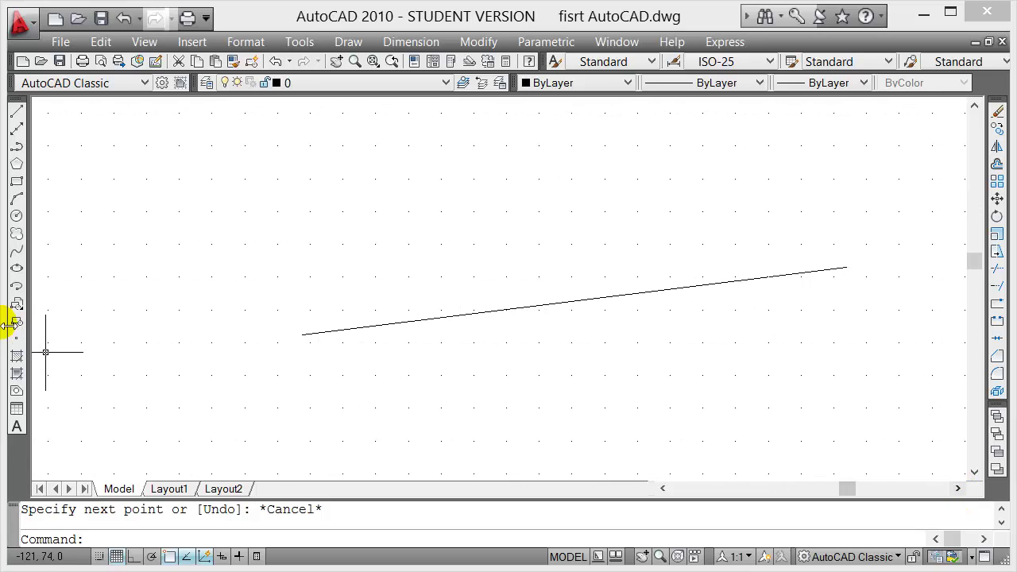
Step: Draw a smaller circle at the line's left end and a larger one at its right end
{"action": "left_click", "coordinate": [16, 217]}
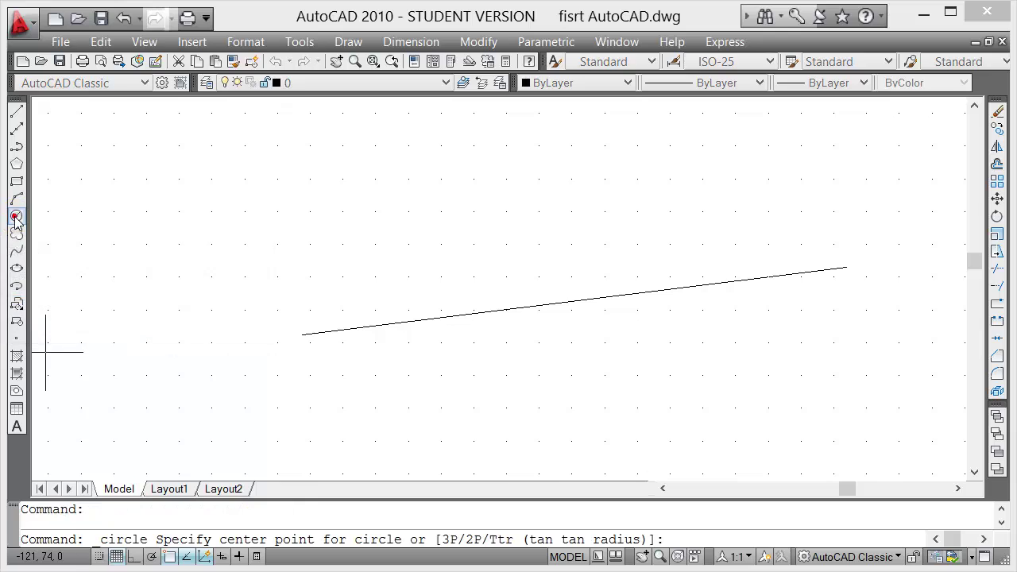
{"action": "left_click", "coordinate": [301, 335]}
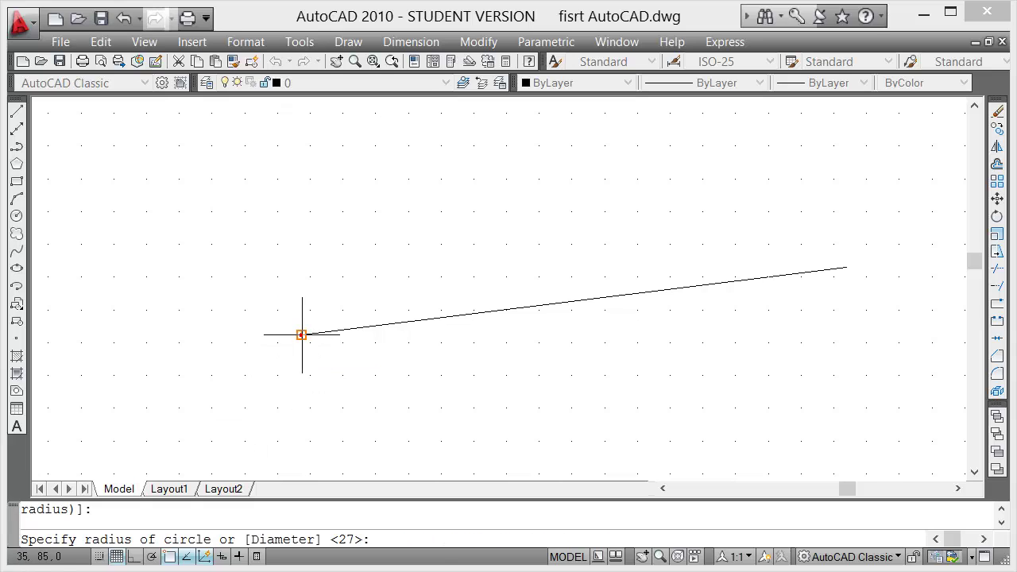
{"action": "left_click", "coordinate": [355, 372]}
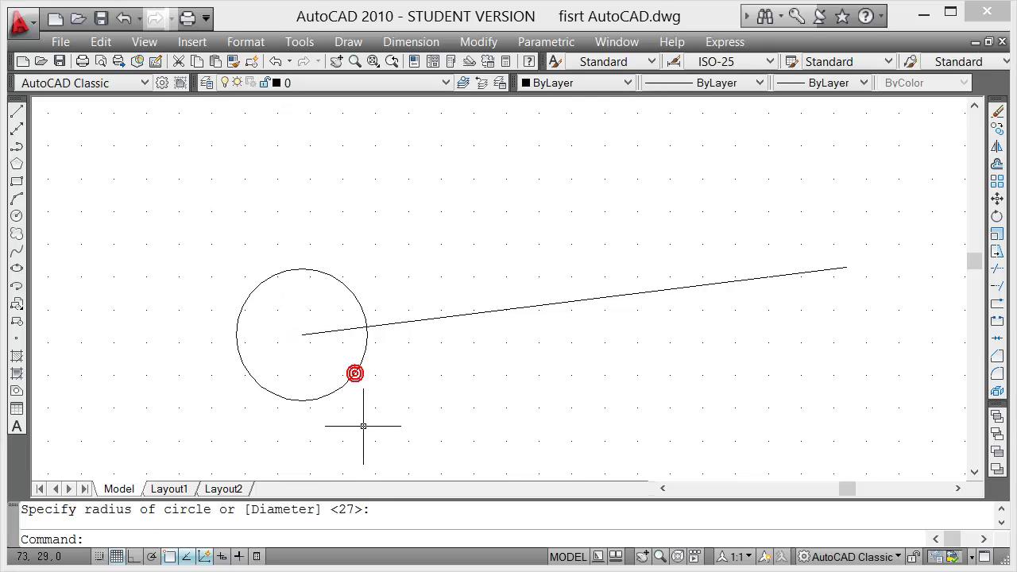
{"action": "left_click", "coordinate": [16, 216]}
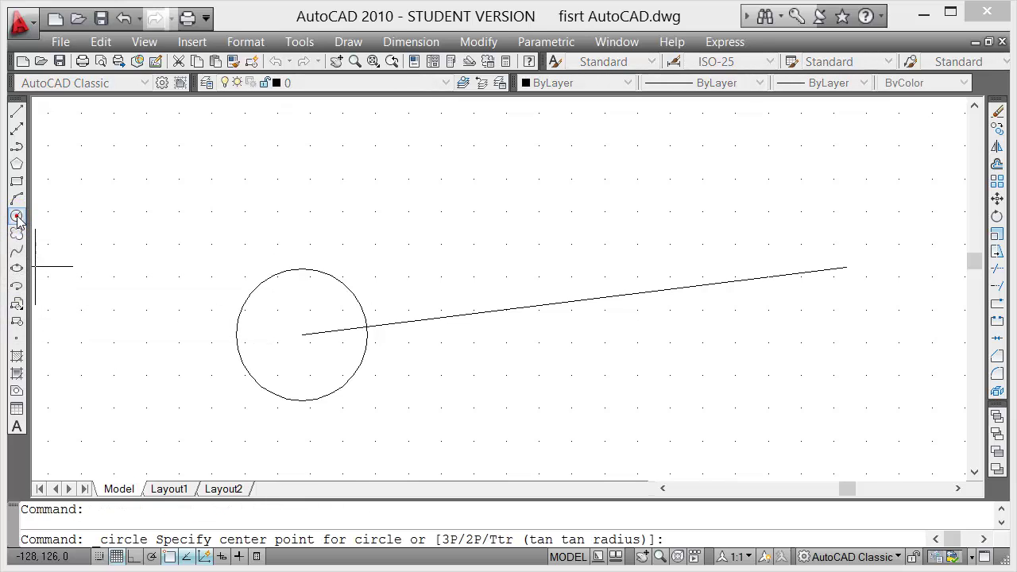
{"action": "left_click", "coordinate": [846, 268]}
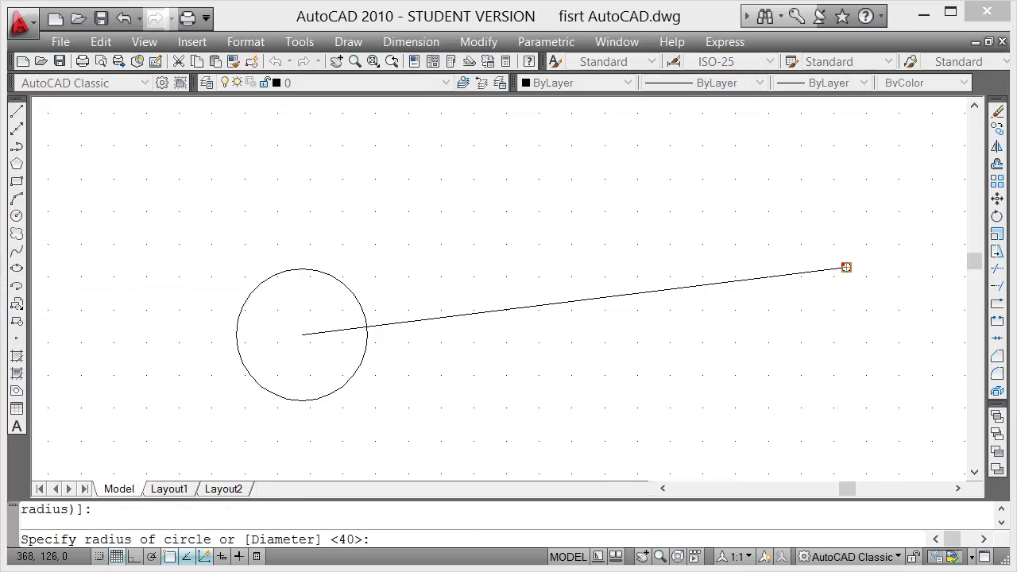
{"action": "left_click", "coordinate": [892, 336]}
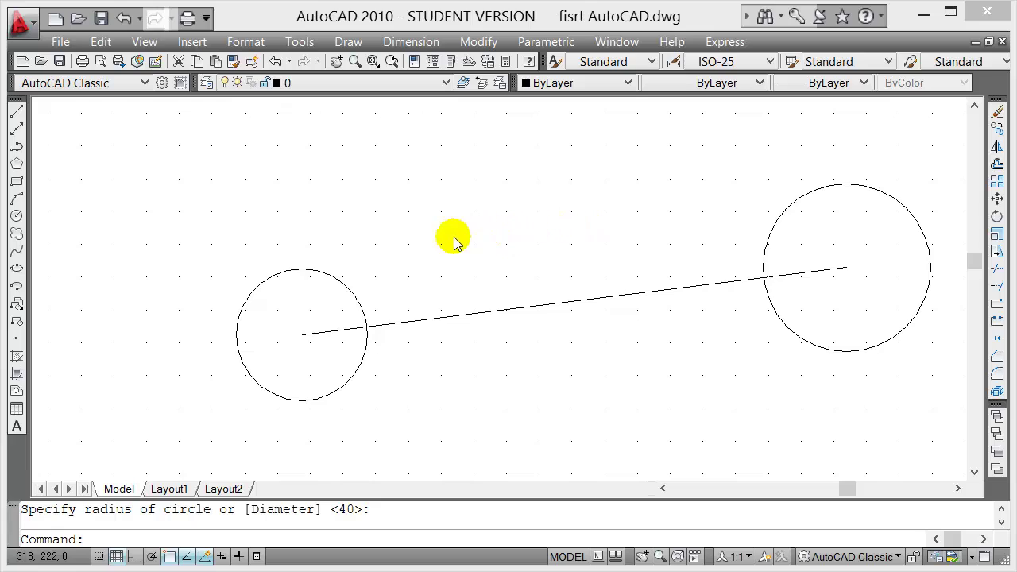
Step: Window-select the line and both circles, then delete them
{"action": "left_click", "coordinate": [196, 134]}
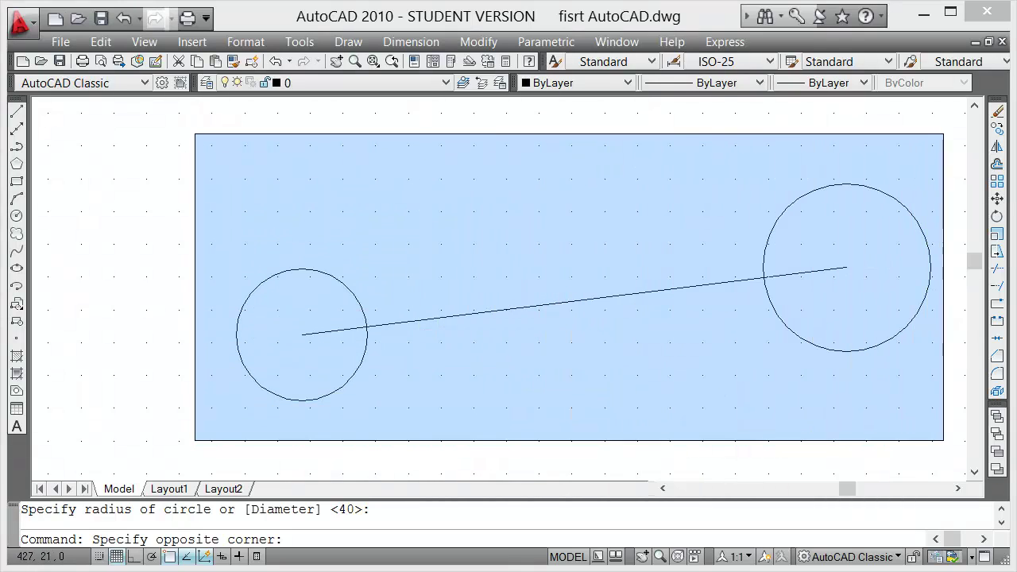
{"action": "left_click", "coordinate": [943, 439]}
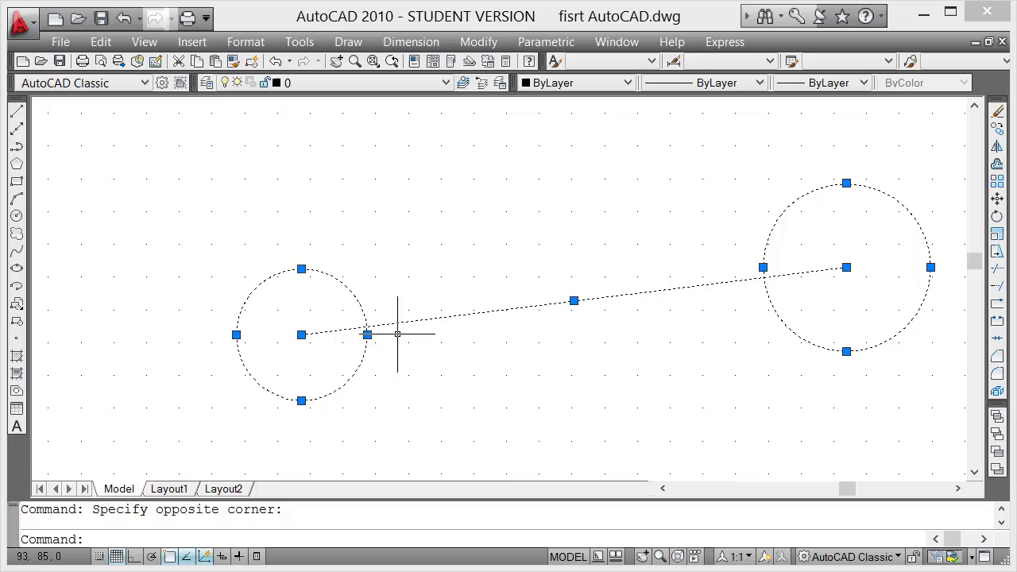
{"action": "key", "text": "Delete"}
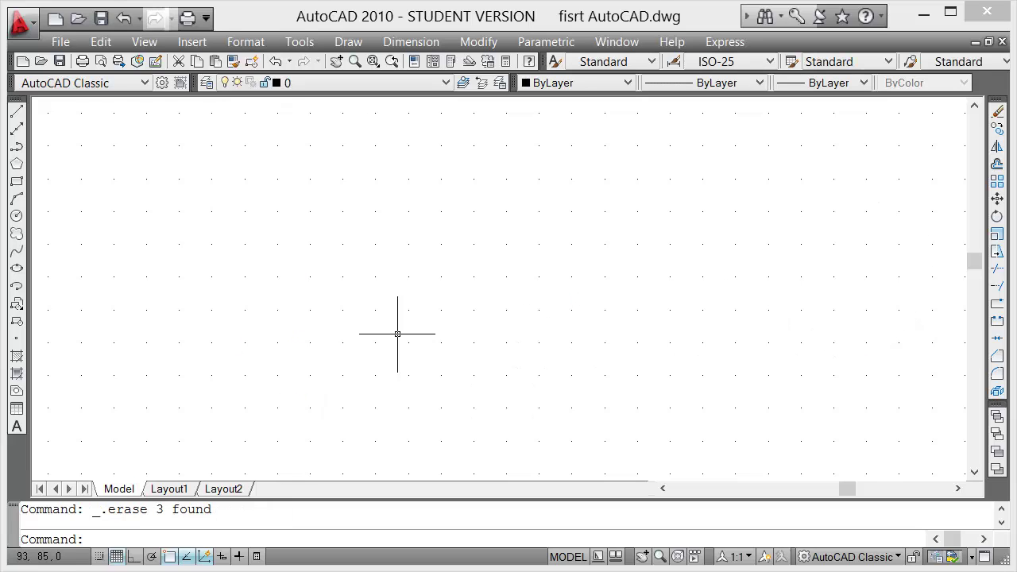
Step: Draw left, lower-middle and right rectangles, the middle one overlapping both others
{"action": "left_click", "coordinate": [17, 185]}
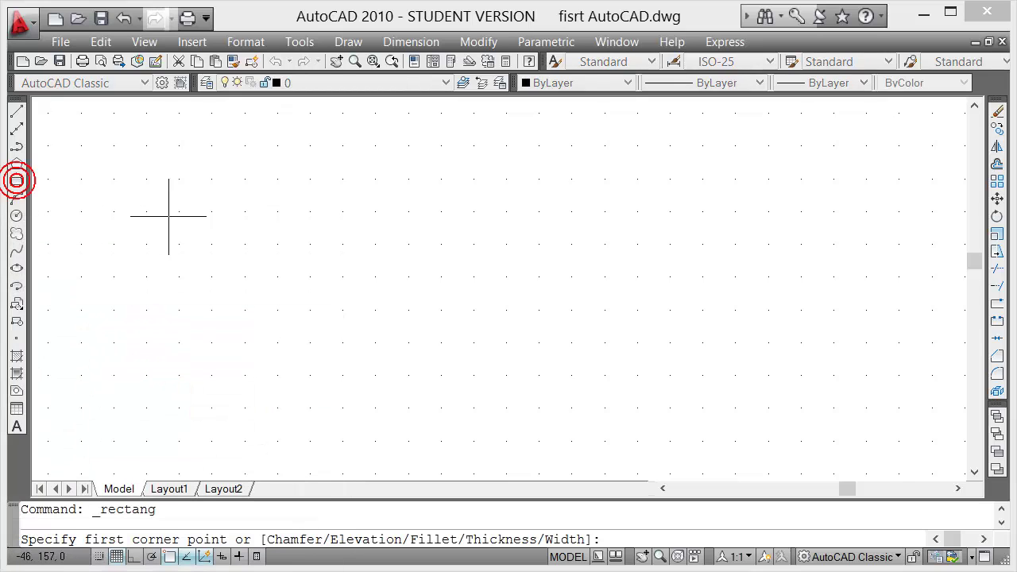
{"action": "left_click", "coordinate": [186, 166]}
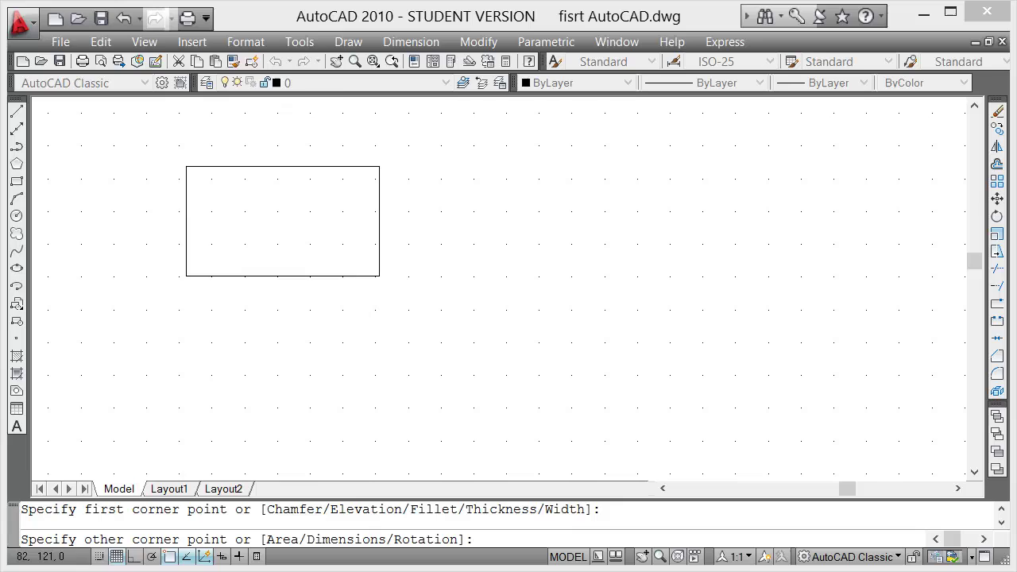
{"action": "left_click", "coordinate": [404, 319]}
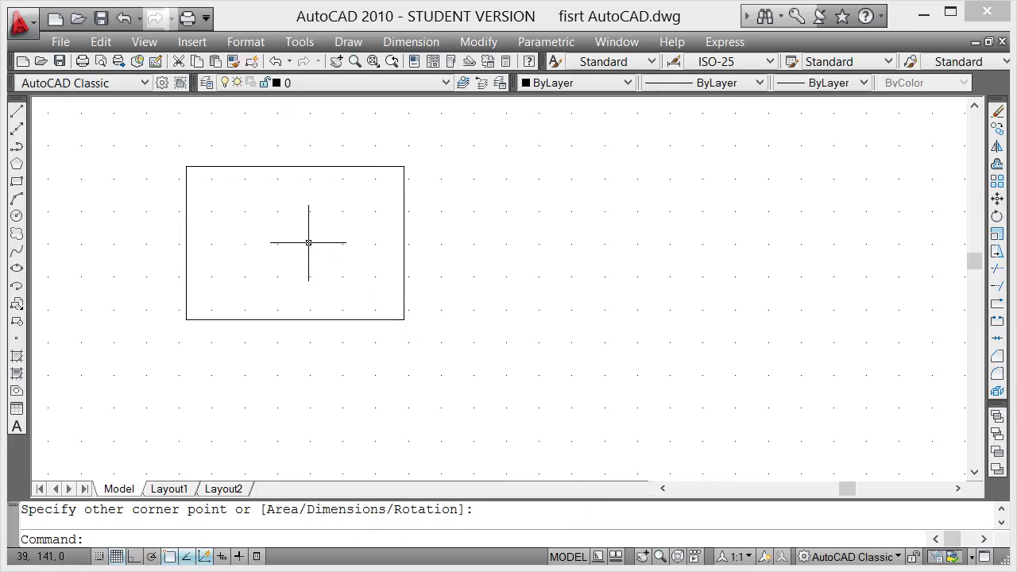
{"action": "left_click", "coordinate": [16, 182]}
{"action": "left_click", "coordinate": [303, 227]}
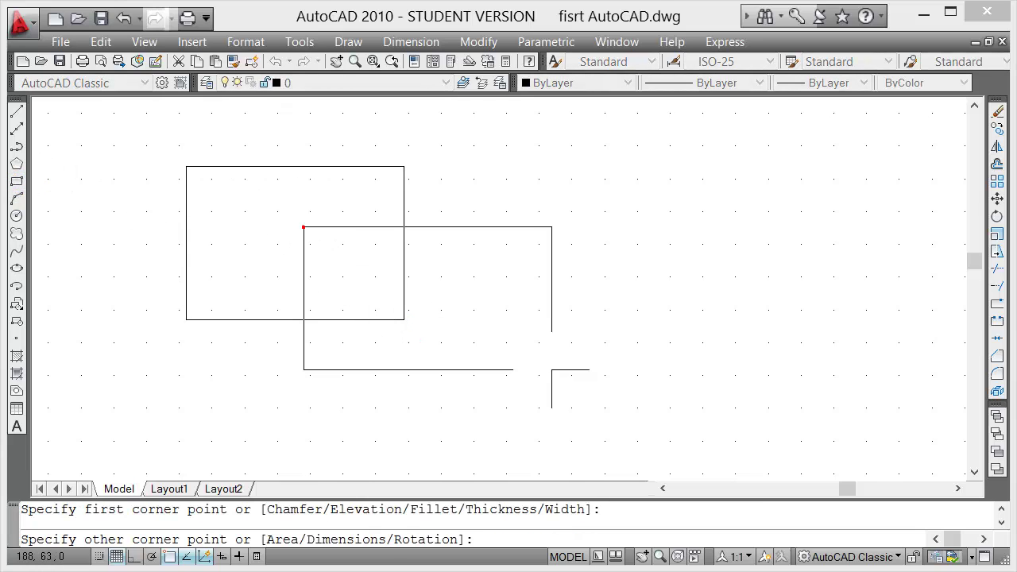
{"action": "left_click", "coordinate": [17, 164]}
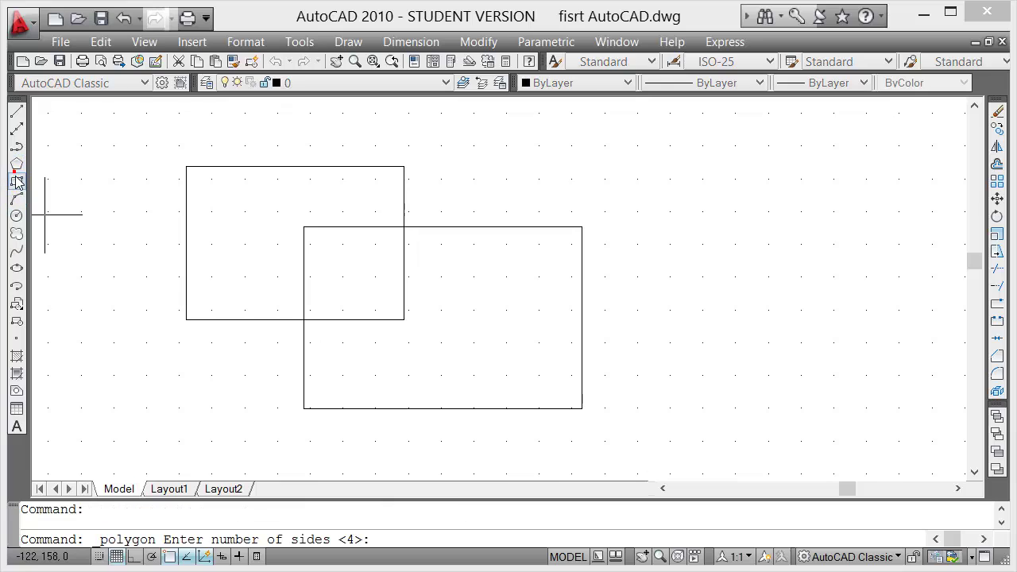
{"action": "left_click", "coordinate": [17, 182]}
{"action": "left_click", "coordinate": [501, 176]}
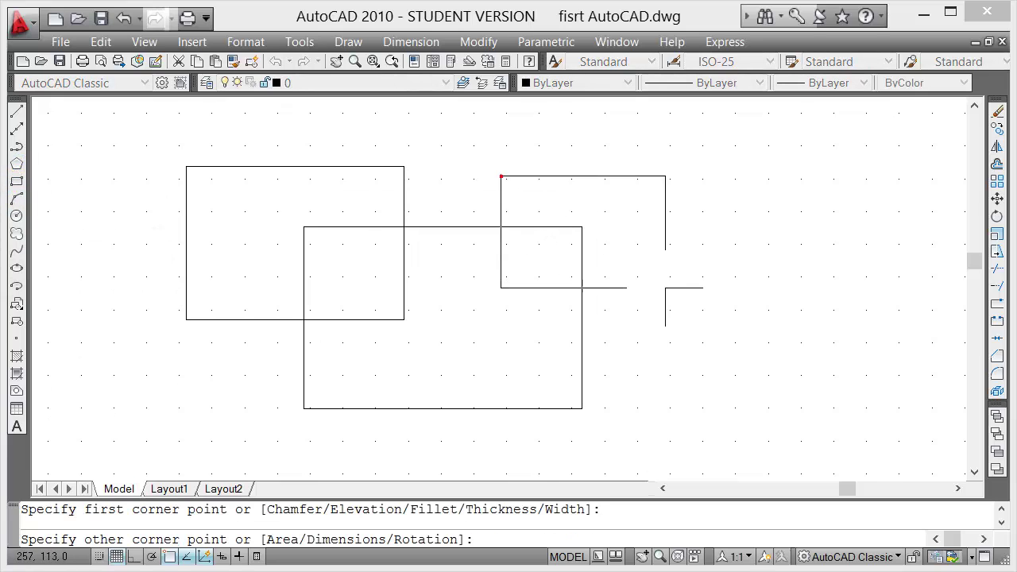
{"action": "left_click", "coordinate": [710, 323]}
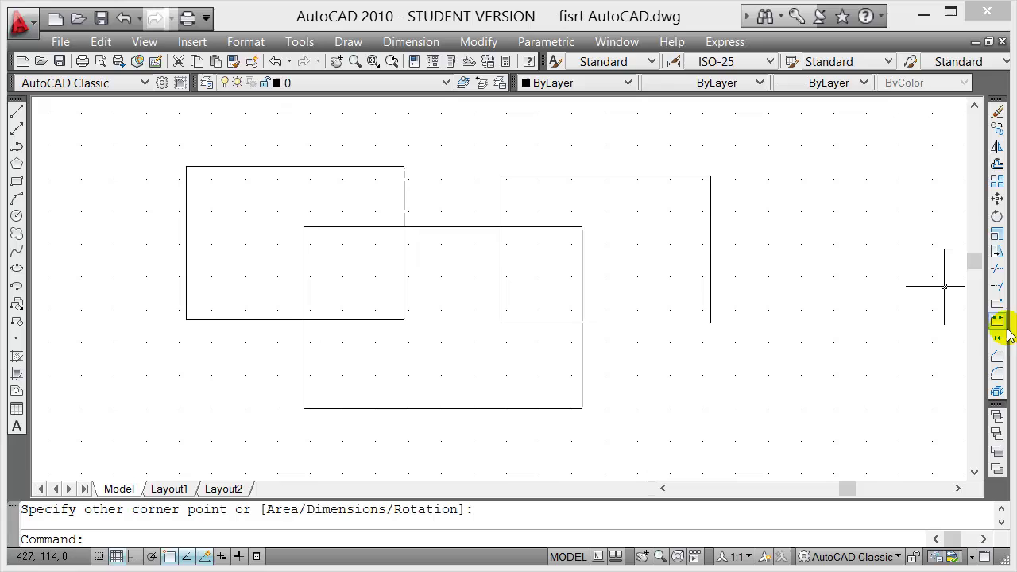
Step: Start Trim with all three rectangles chosen as cutting edges
{"action": "left_click", "coordinate": [996, 271]}
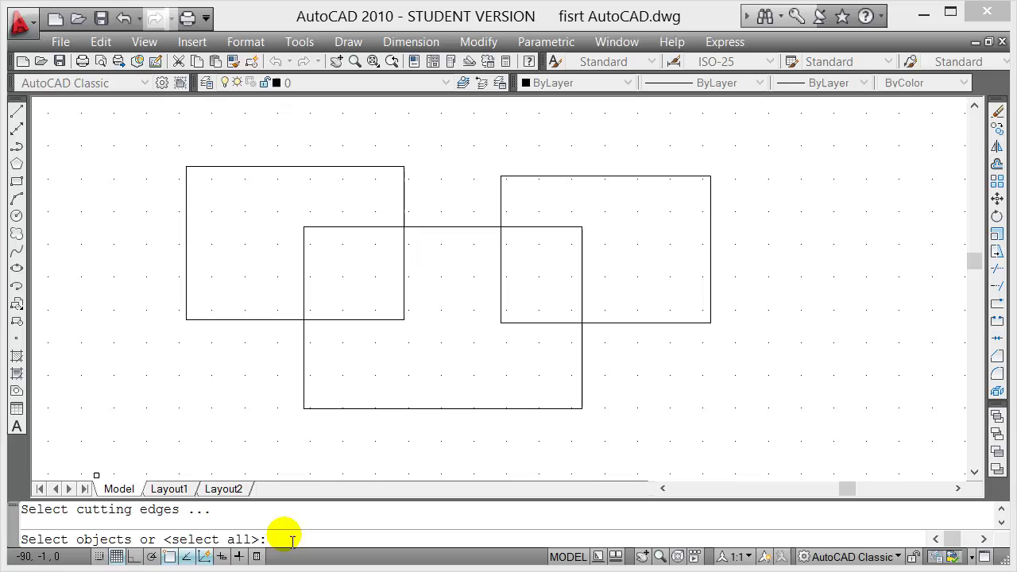
{"action": "left_click", "coordinate": [232, 165]}
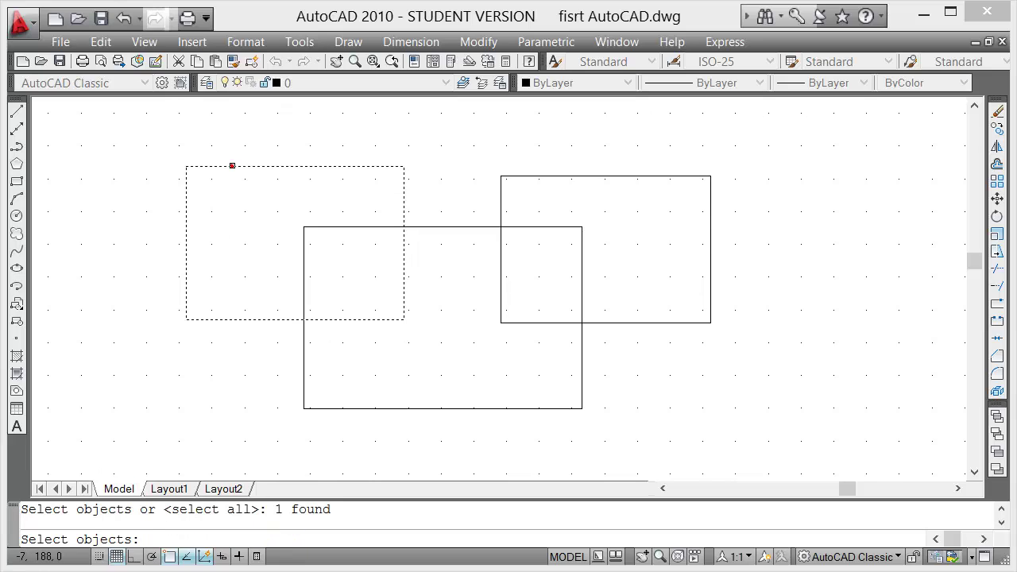
{"action": "left_click", "coordinate": [321, 229]}
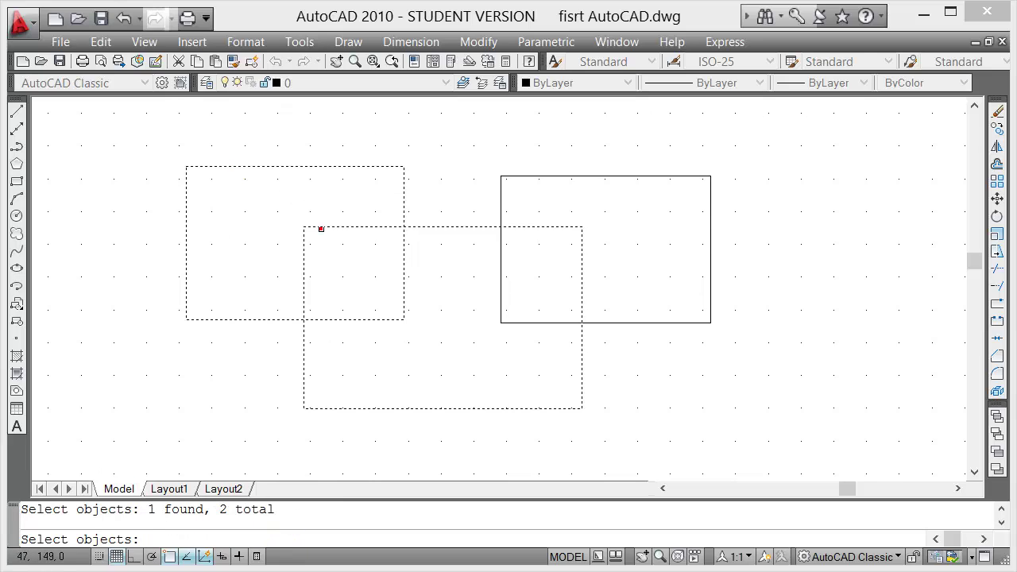
{"action": "left_click", "coordinate": [540, 175]}
{"action": "key", "text": "Return"}
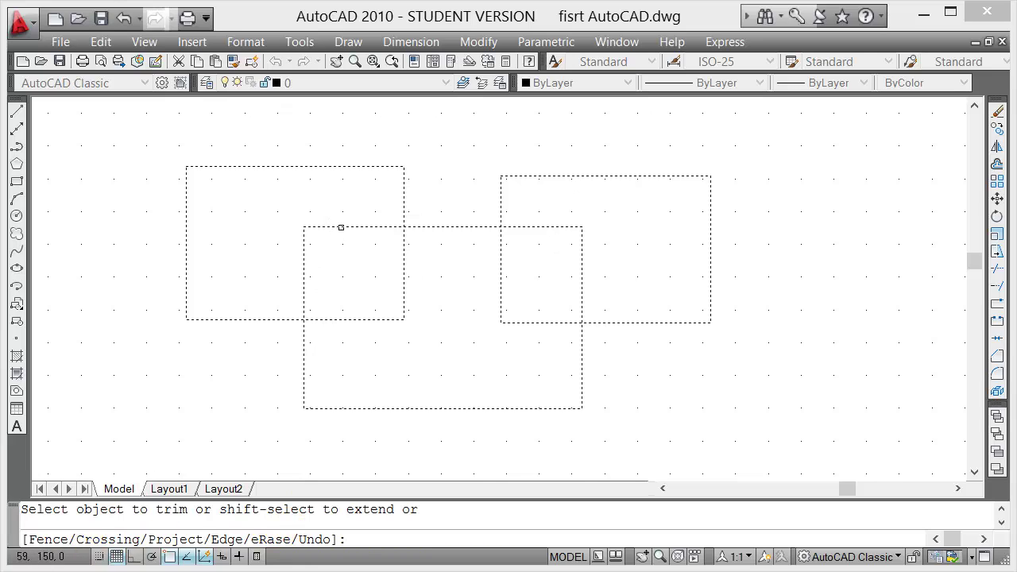
Step: Trim away every edge segment lying inside the overlaps between the rectangles
{"action": "left_click", "coordinate": [341, 227]}
{"action": "left_click", "coordinate": [325, 320]}
{"action": "left_click", "coordinate": [330, 319]}
{"action": "left_click", "coordinate": [403, 272]}
{"action": "left_click", "coordinate": [498, 266]}
{"action": "left_click", "coordinate": [504, 267]}
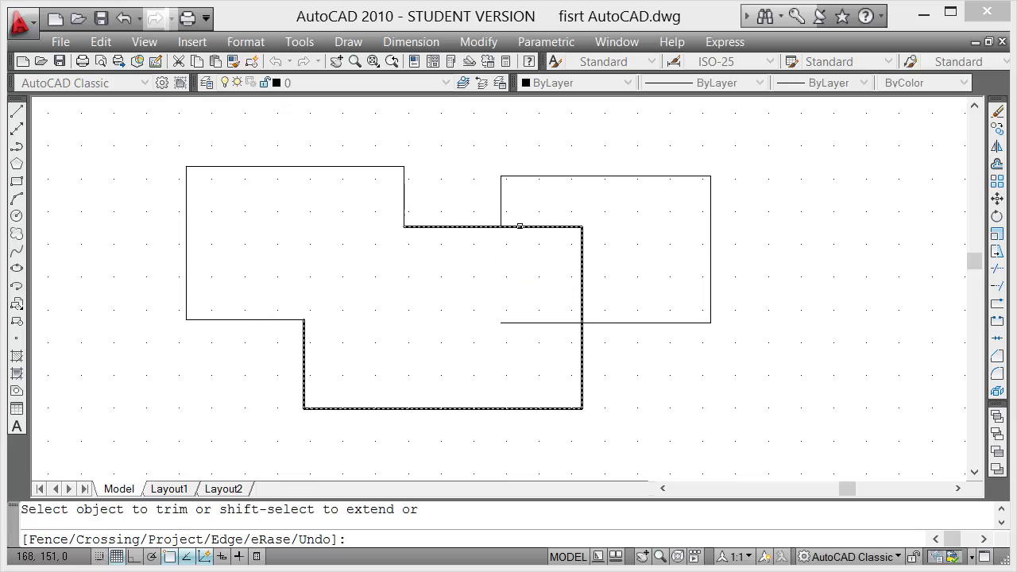
{"action": "left_click", "coordinate": [520, 226]}
{"action": "left_click", "coordinate": [580, 257]}
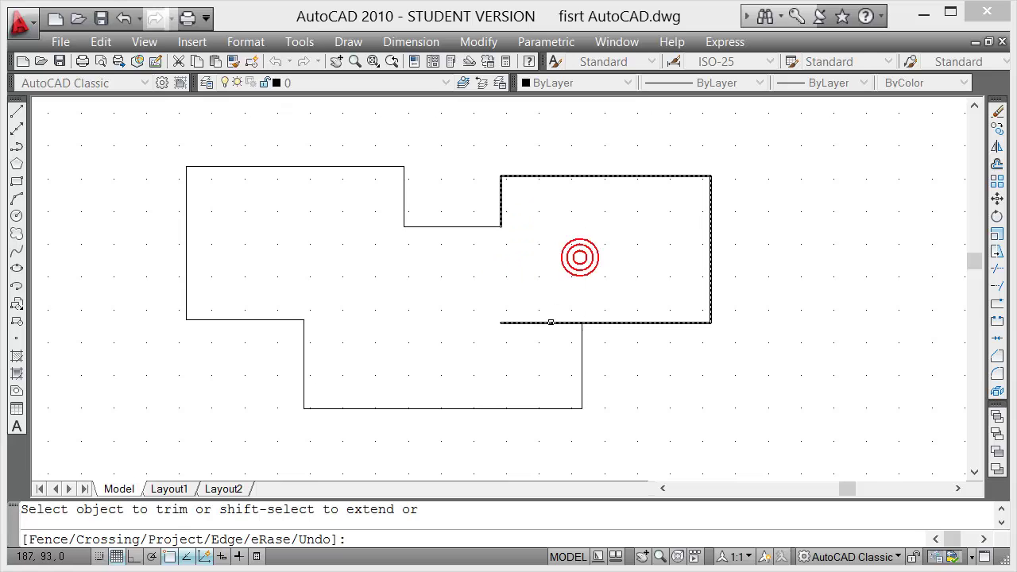
{"action": "left_click", "coordinate": [550, 321]}
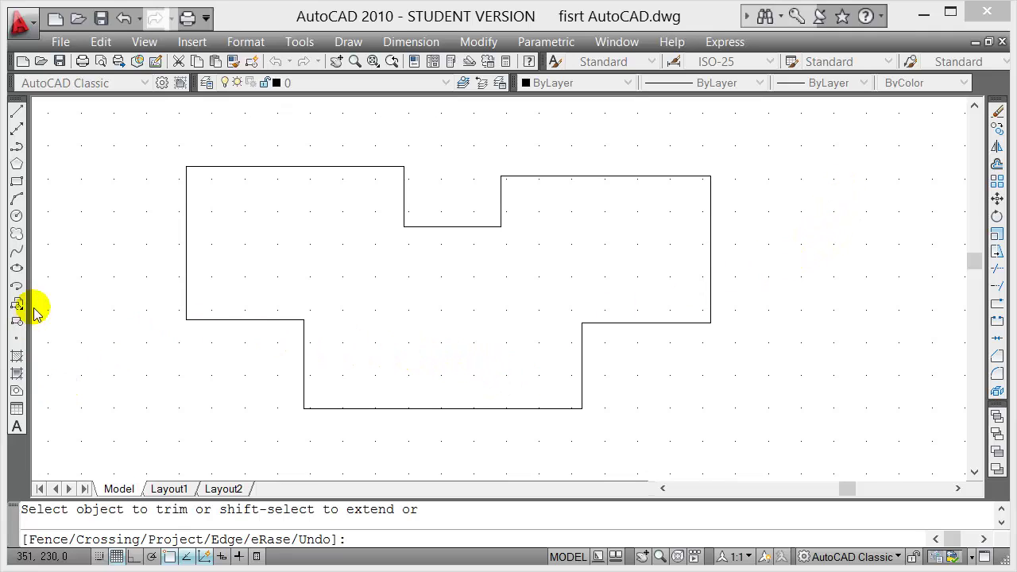
Step: Draw a circle centred on the outline's lower-left corner
{"action": "left_click", "coordinate": [16, 215]}
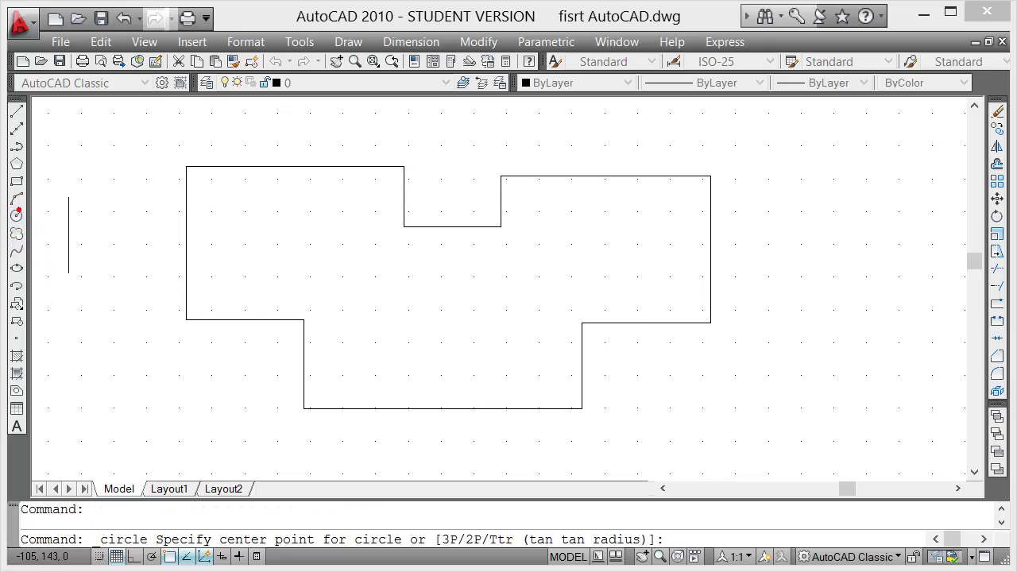
{"action": "left_click", "coordinate": [186, 320]}
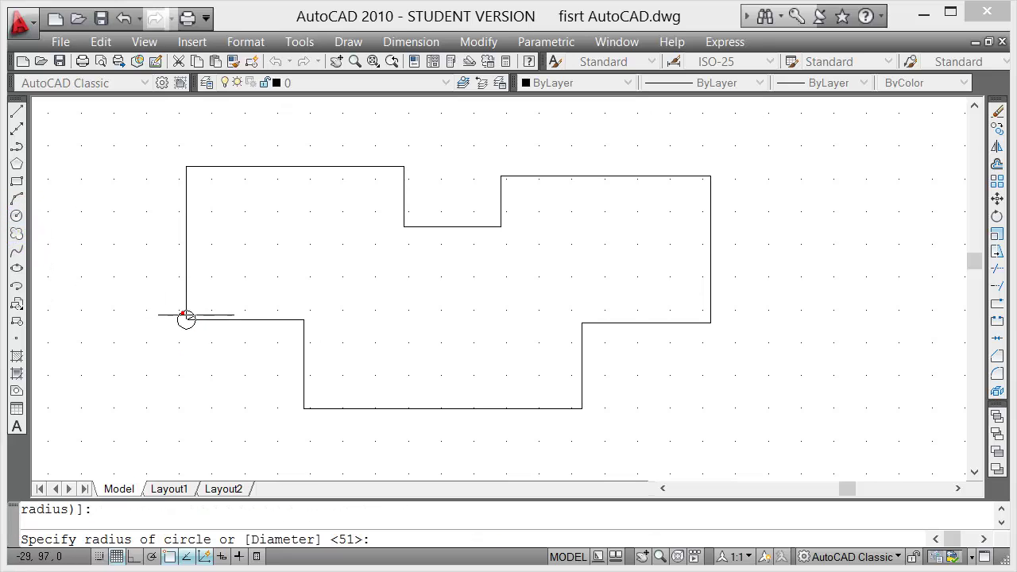
{"action": "left_click", "coordinate": [220, 339]}
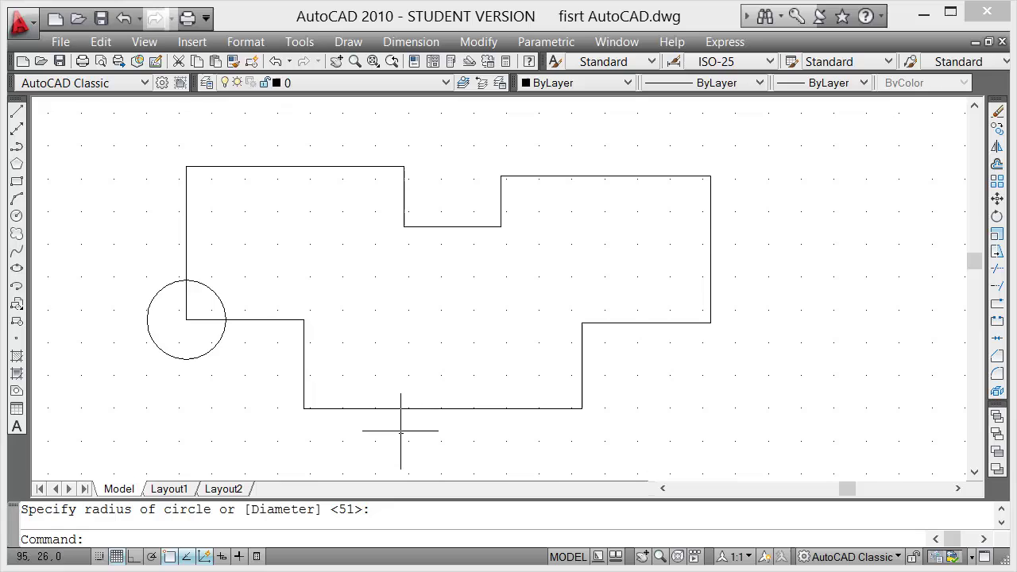
Step: Copy the corner circle, using its centre as the base point
{"action": "left_click", "coordinate": [997, 129]}
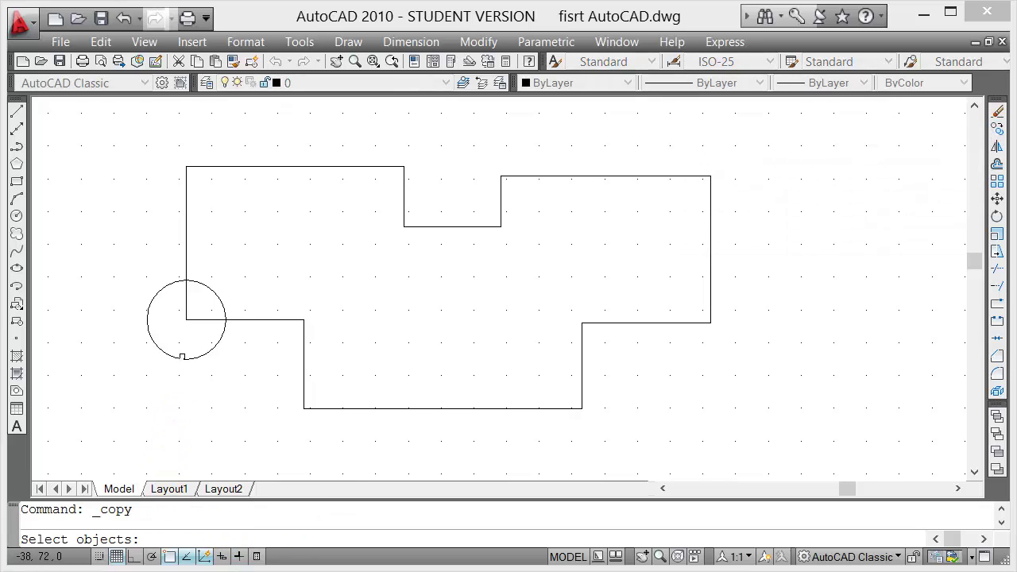
{"action": "left_click", "coordinate": [182, 357]}
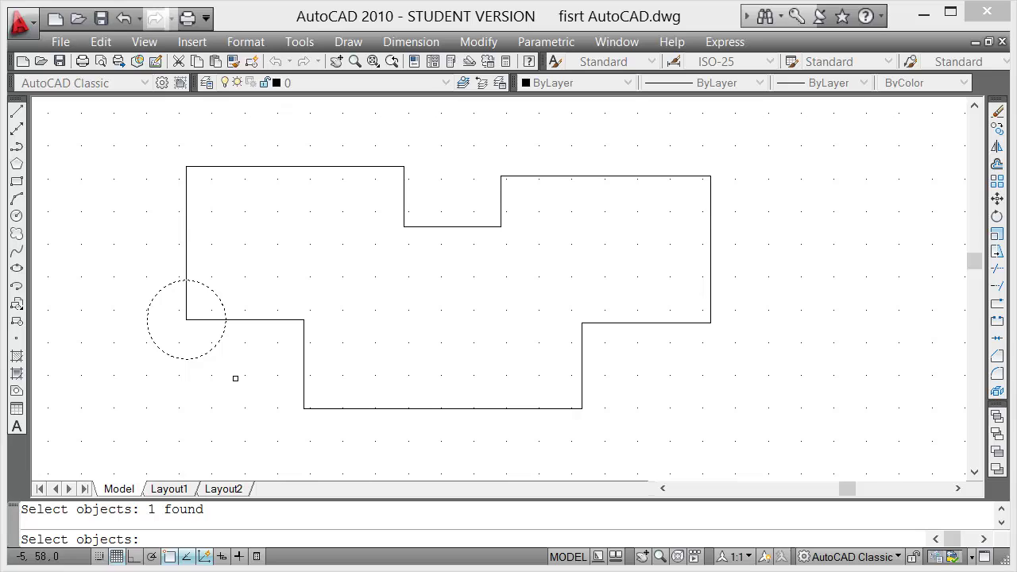
{"action": "key", "text": "Return"}
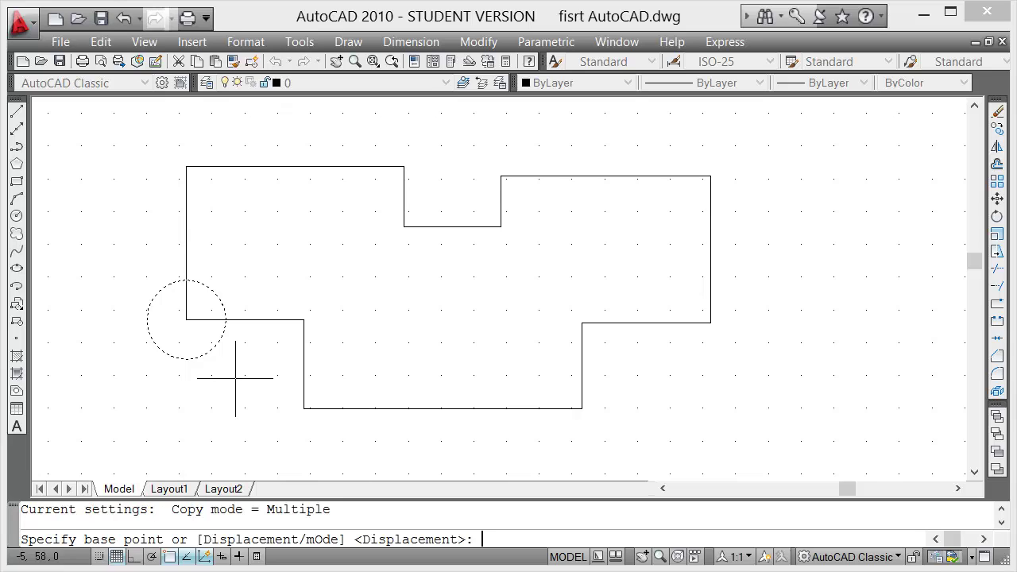
{"action": "left_click", "coordinate": [185, 319]}
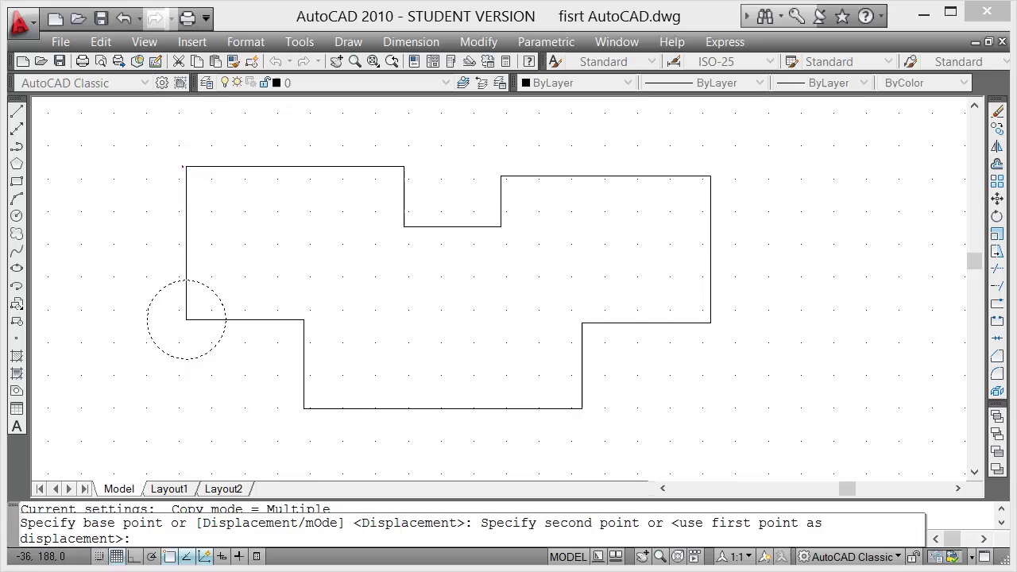
Step: Place circle copies on the outline's seven other outer corners
{"action": "left_click", "coordinate": [185, 167]}
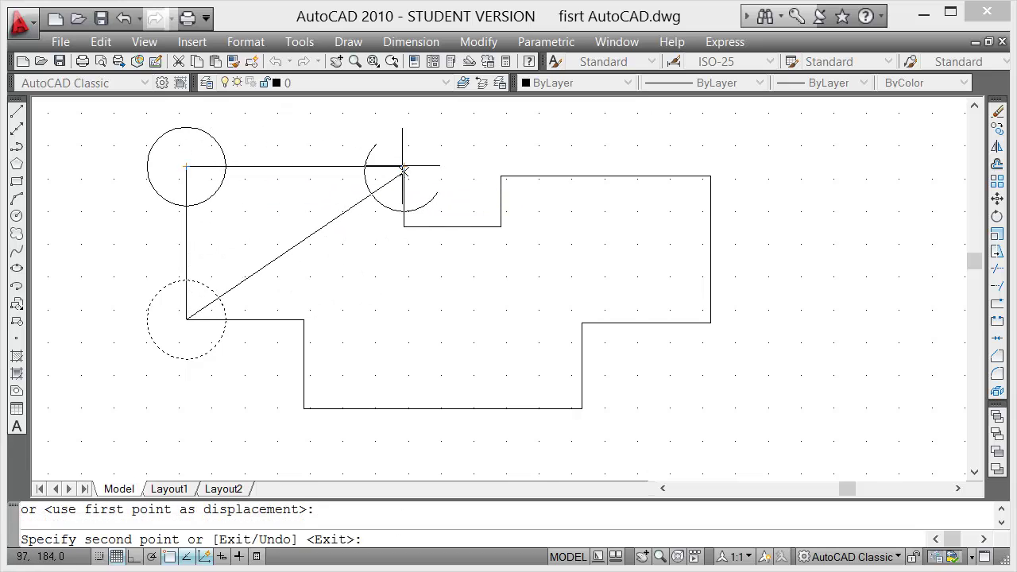
{"action": "left_click", "coordinate": [403, 167]}
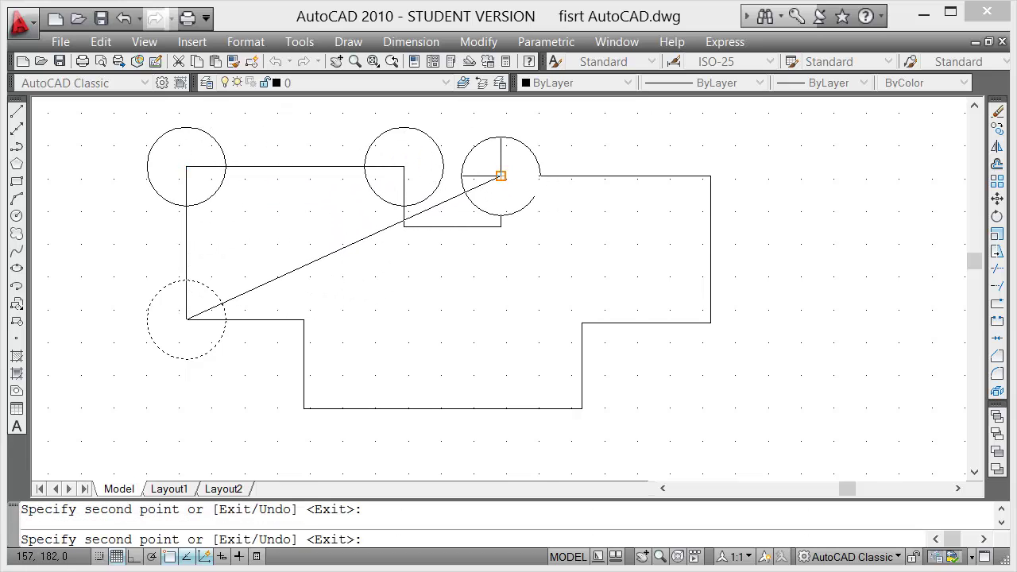
{"action": "left_click", "coordinate": [500, 176]}
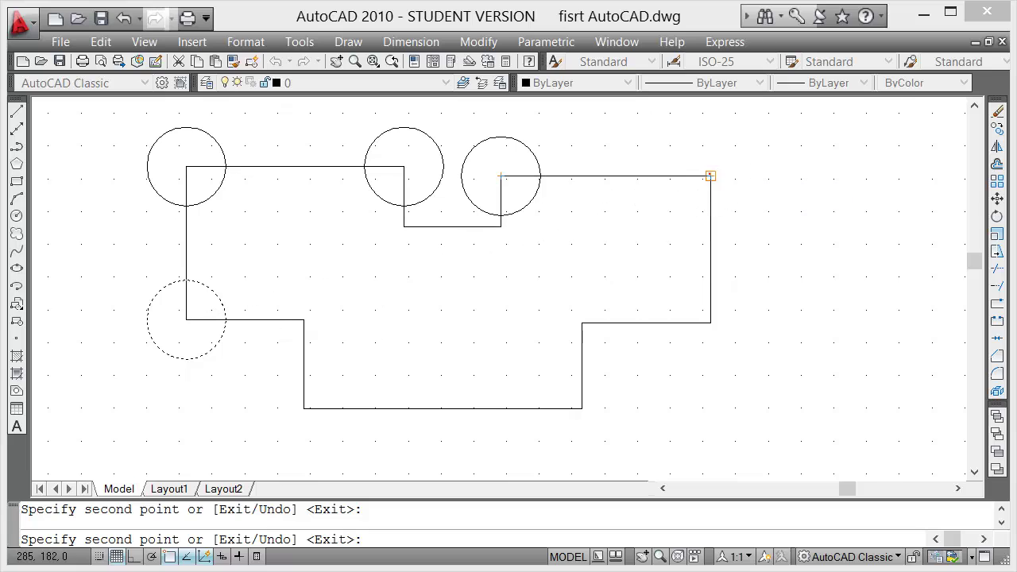
{"action": "left_click", "coordinate": [710, 175]}
{"action": "left_click", "coordinate": [711, 321]}
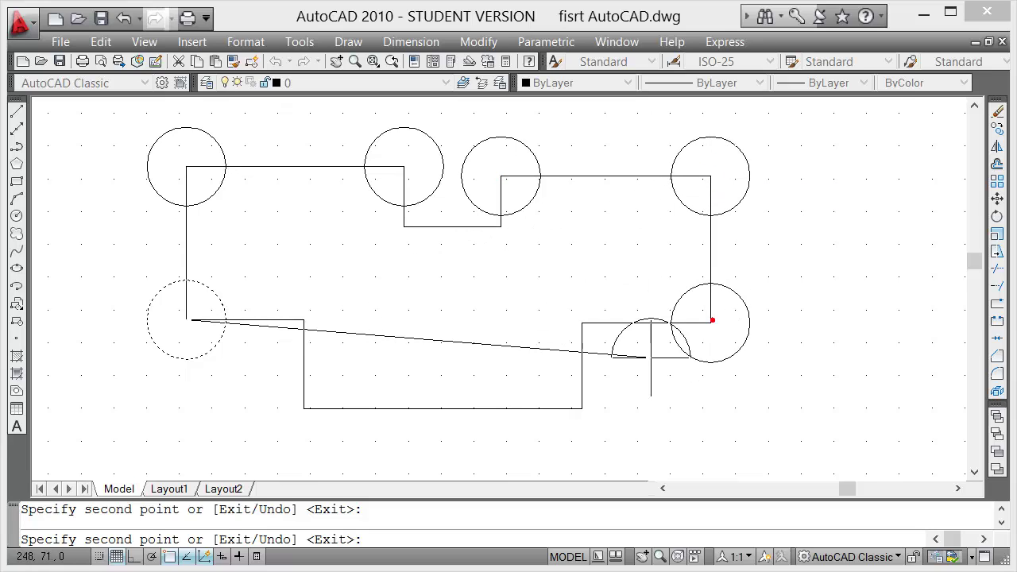
{"action": "left_click", "coordinate": [582, 408]}
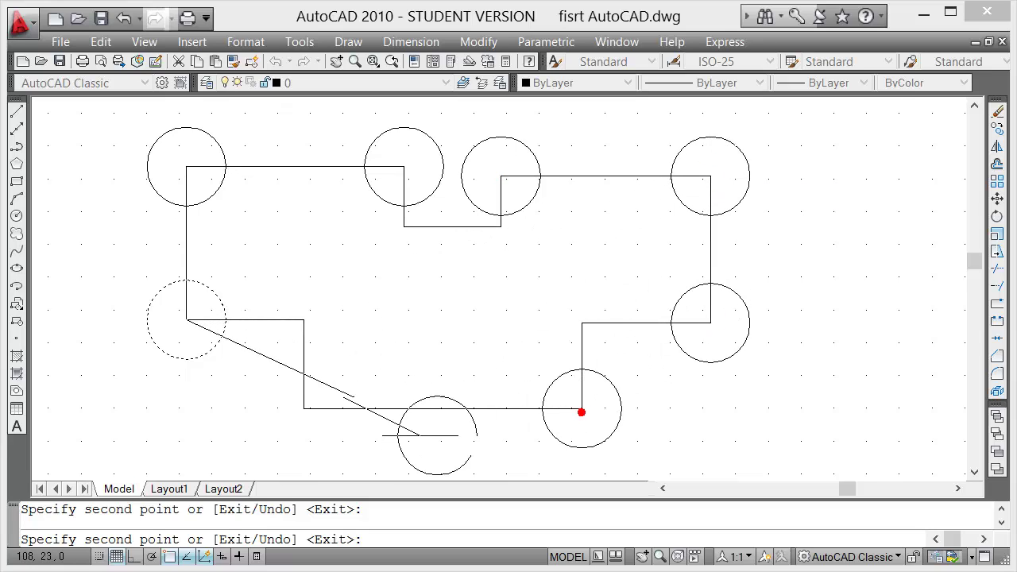
{"action": "left_click", "coordinate": [305, 408]}
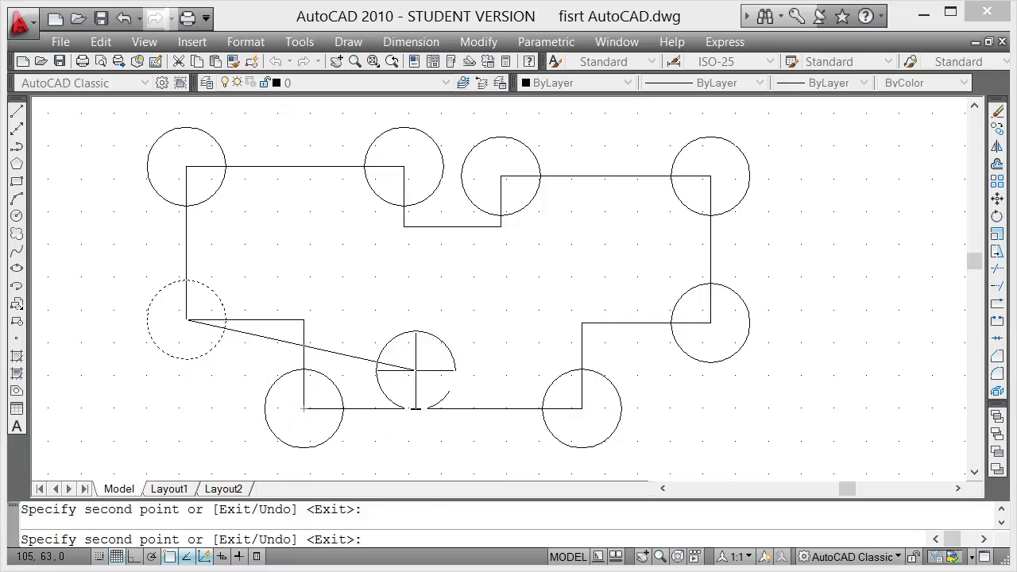
{"action": "key", "text": "Escape"}
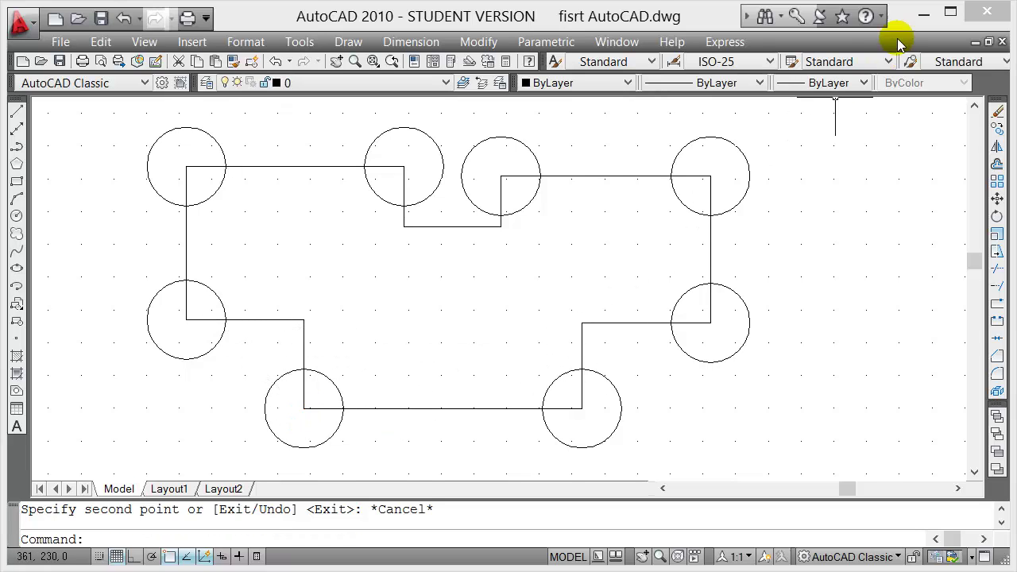
Step: Window-select and delete all 12 objects, then start the Spline command
{"action": "left_click", "coordinate": [115, 110]}
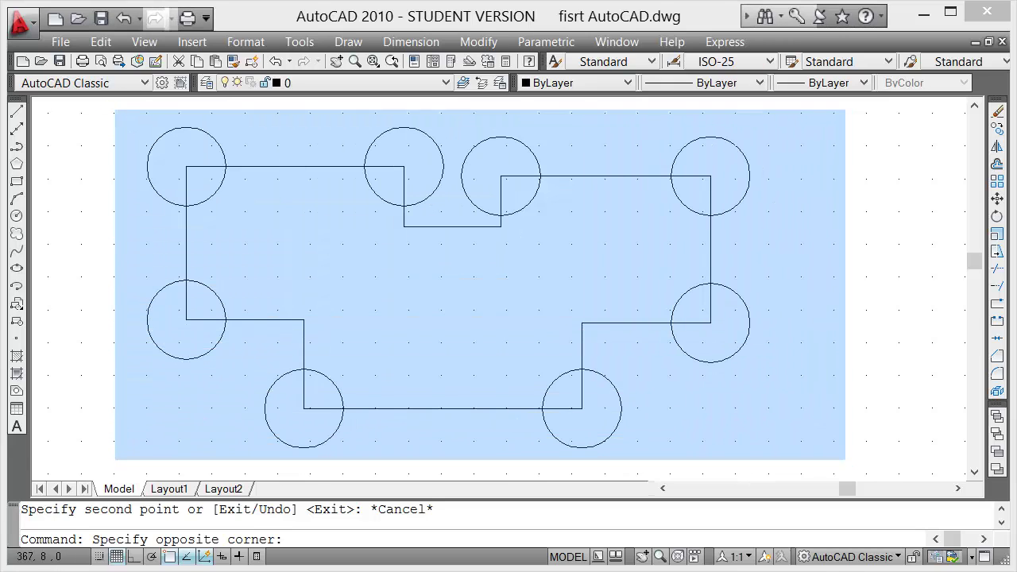
{"action": "left_click", "coordinate": [851, 470]}
{"action": "key", "text": "Delete"}
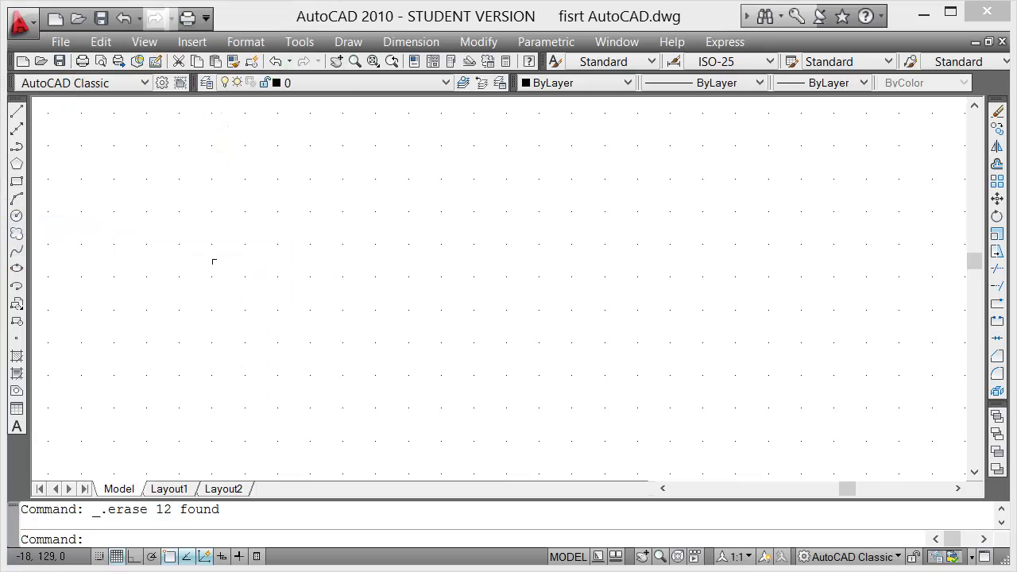
{"action": "left_click", "coordinate": [15, 253]}
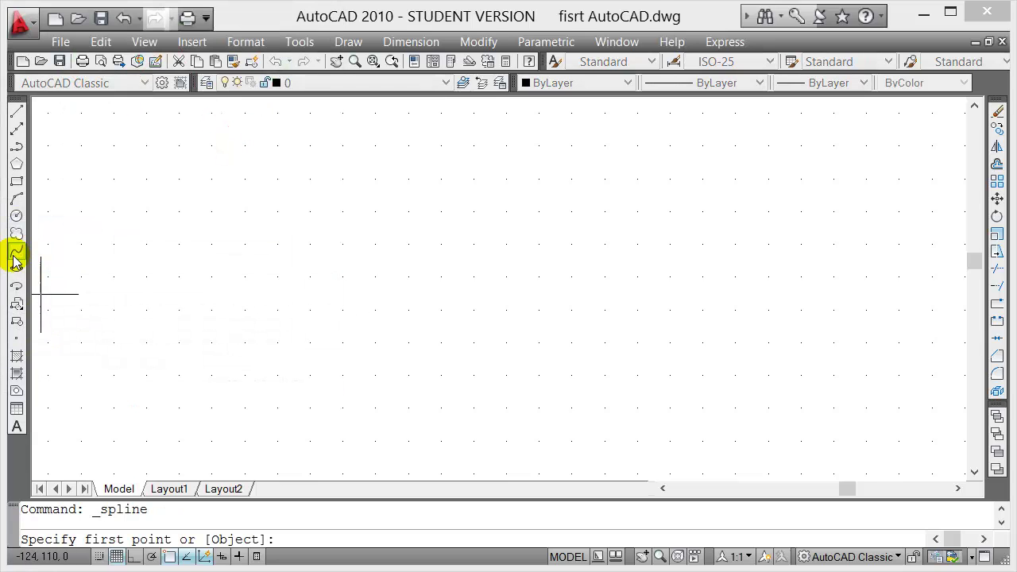
Step: Trace a nine-point spline from the forehead past the nose tip, lips and chin to the jaw
{"action": "left_click", "coordinate": [380, 137]}
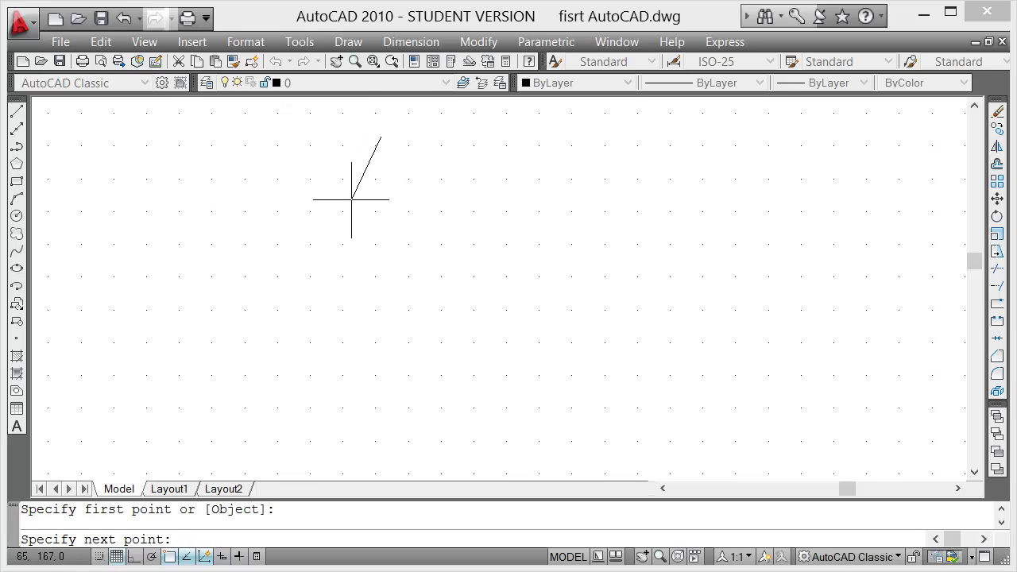
{"action": "left_click", "coordinate": [351, 199]}
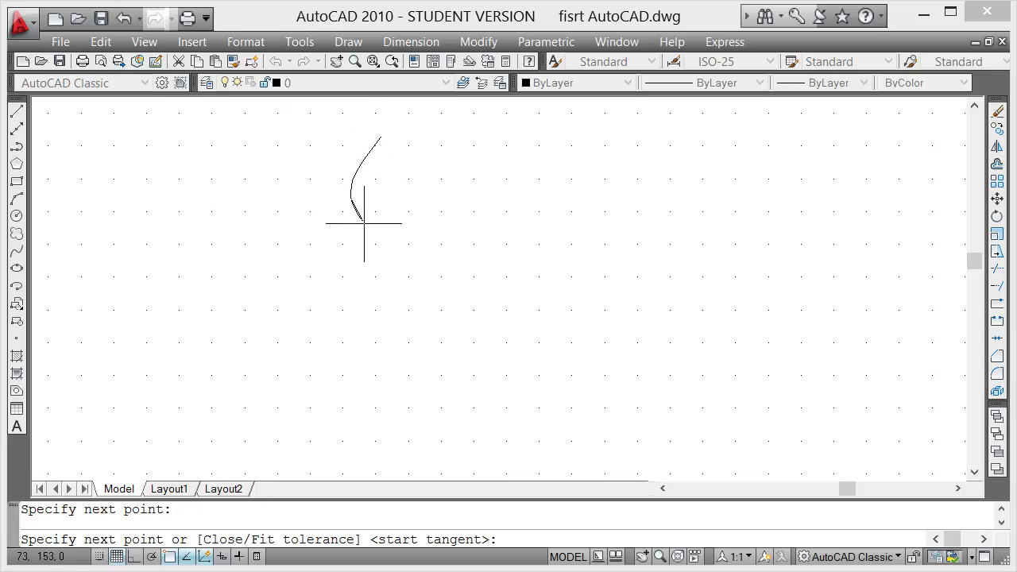
{"action": "left_click", "coordinate": [366, 227]}
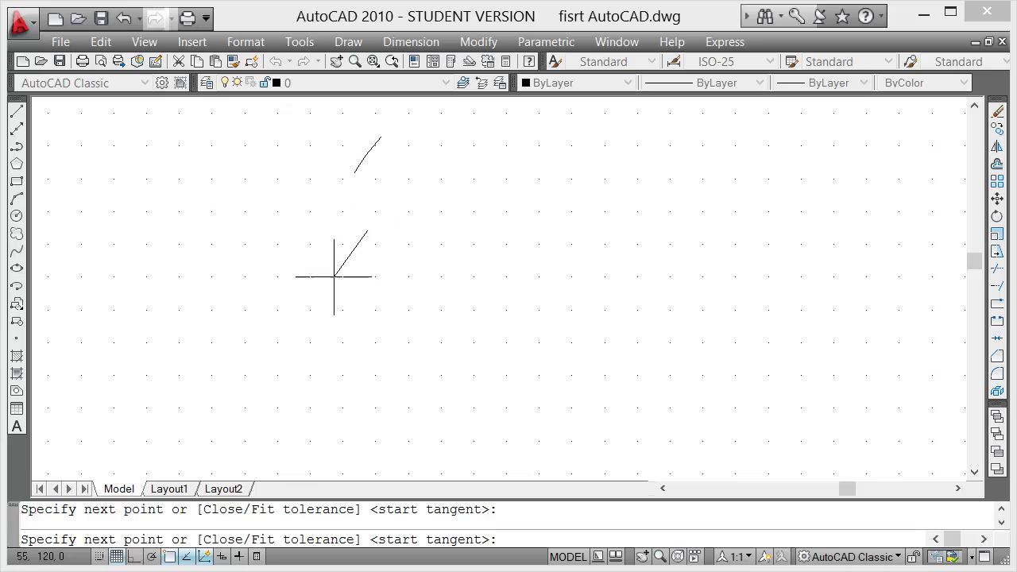
{"action": "left_click", "coordinate": [304, 307]}
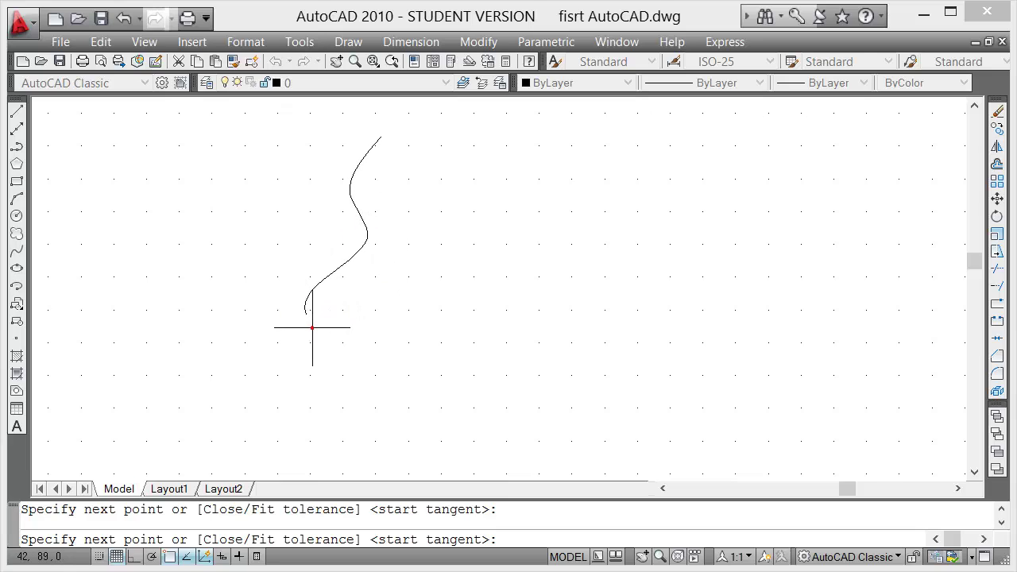
{"action": "left_click", "coordinate": [338, 323]}
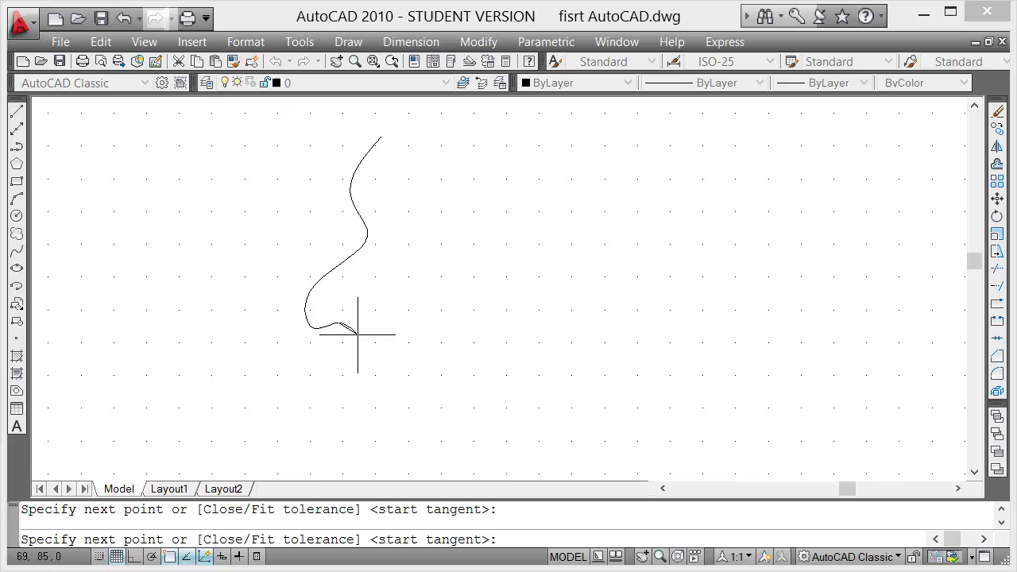
{"action": "left_click", "coordinate": [357, 335]}
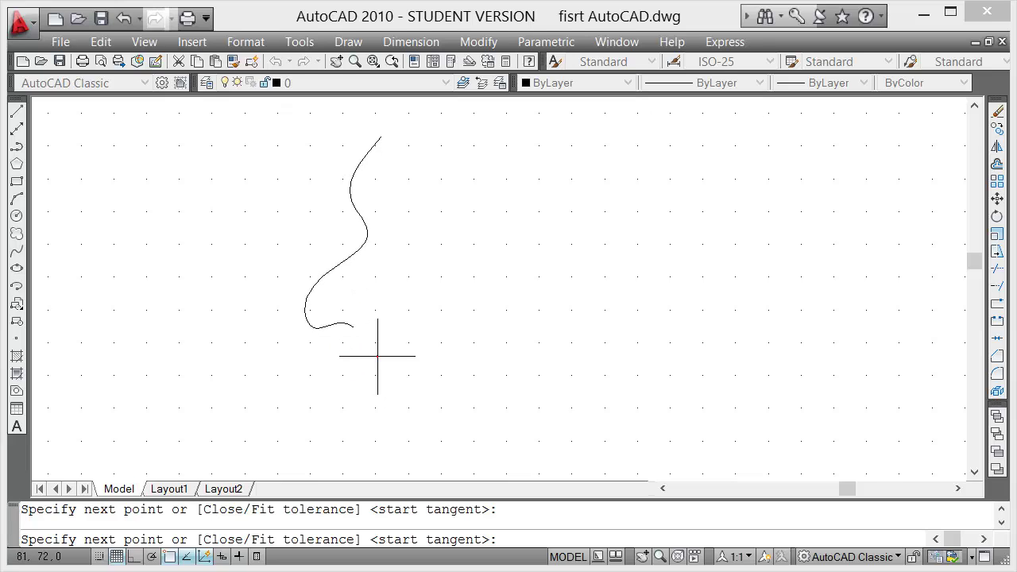
{"action": "left_click", "coordinate": [403, 347]}
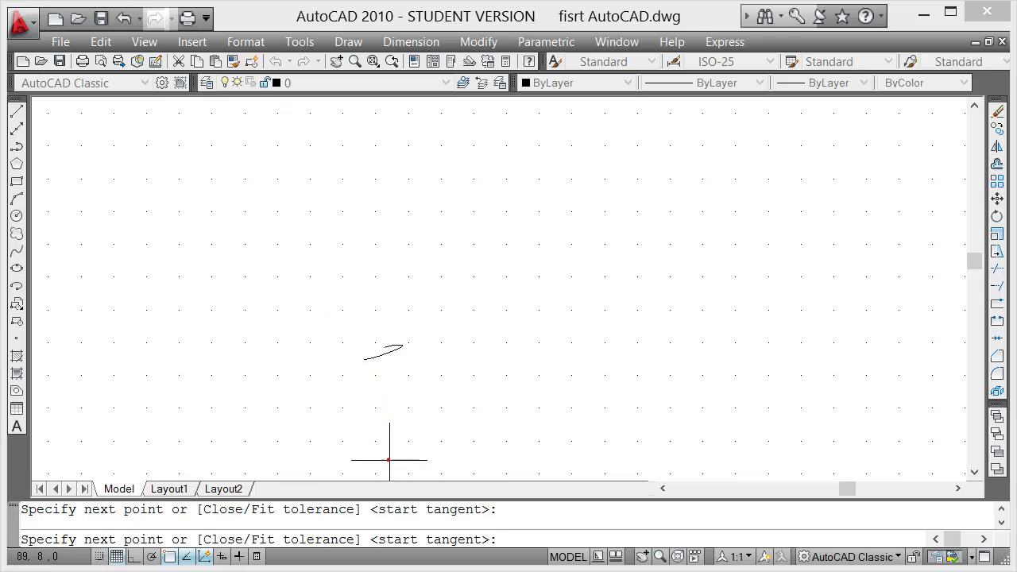
{"action": "left_click", "coordinate": [587, 403]}
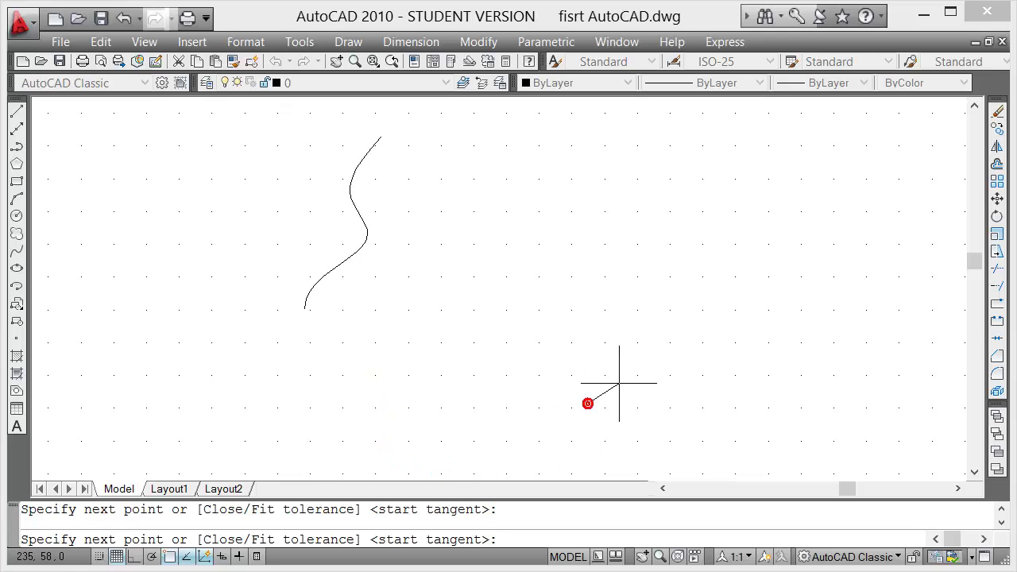
{"action": "left_click", "coordinate": [657, 346]}
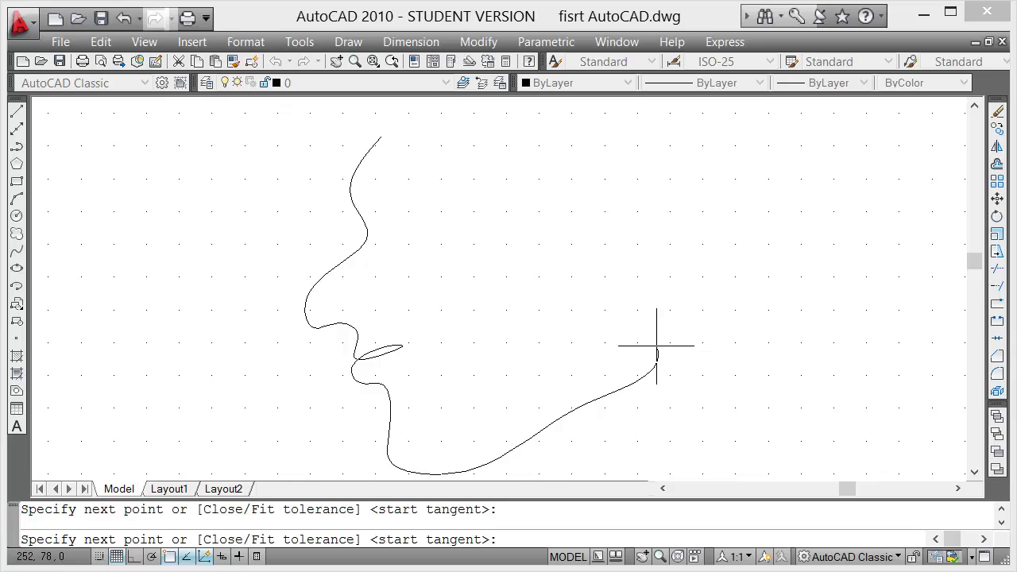
{"action": "key", "text": "Return"}
{"action": "key", "text": "Return"}
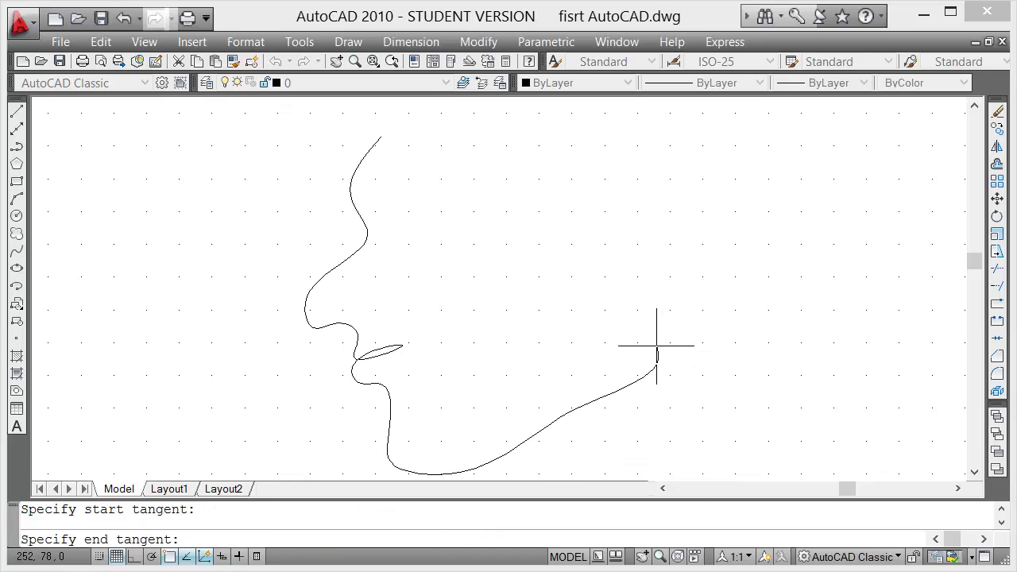
{"action": "key", "text": "Return"}
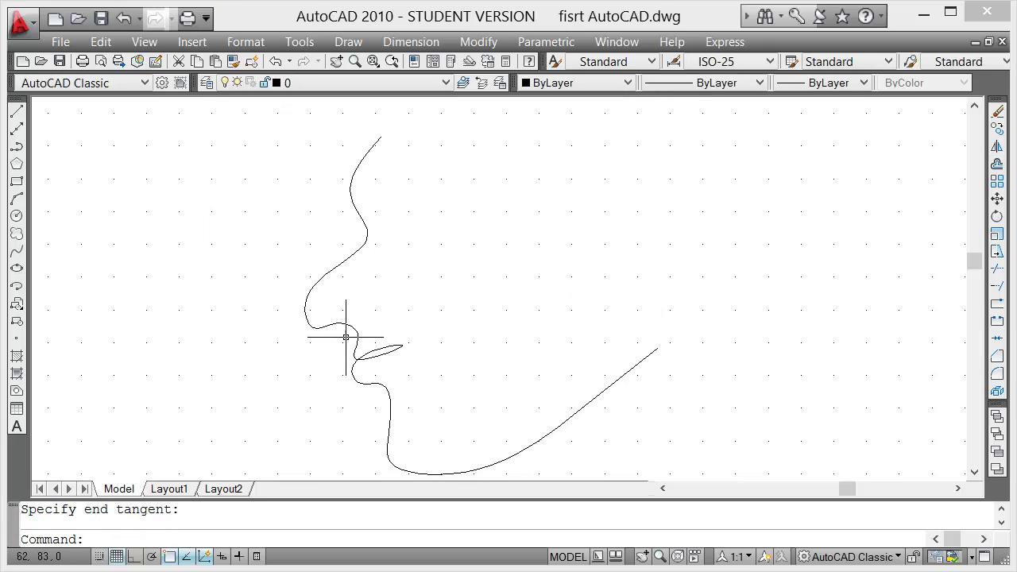
Step: Draw a three-point spline looping to the right of the face like an ear
{"action": "left_click", "coordinate": [16, 251]}
{"action": "left_click", "coordinate": [584, 166]}
{"action": "left_click", "coordinate": [610, 204]}
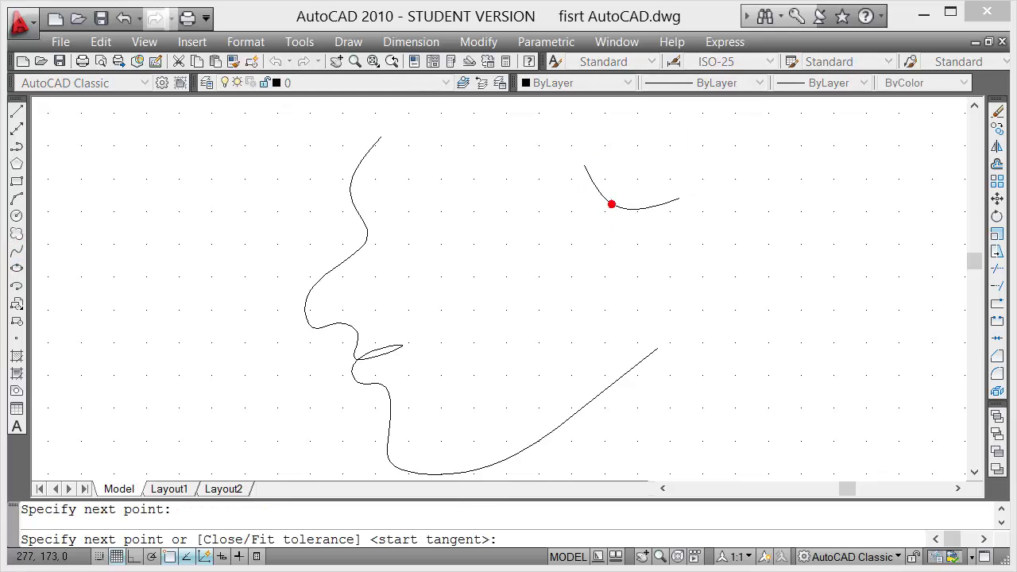
{"action": "left_click", "coordinate": [703, 188]}
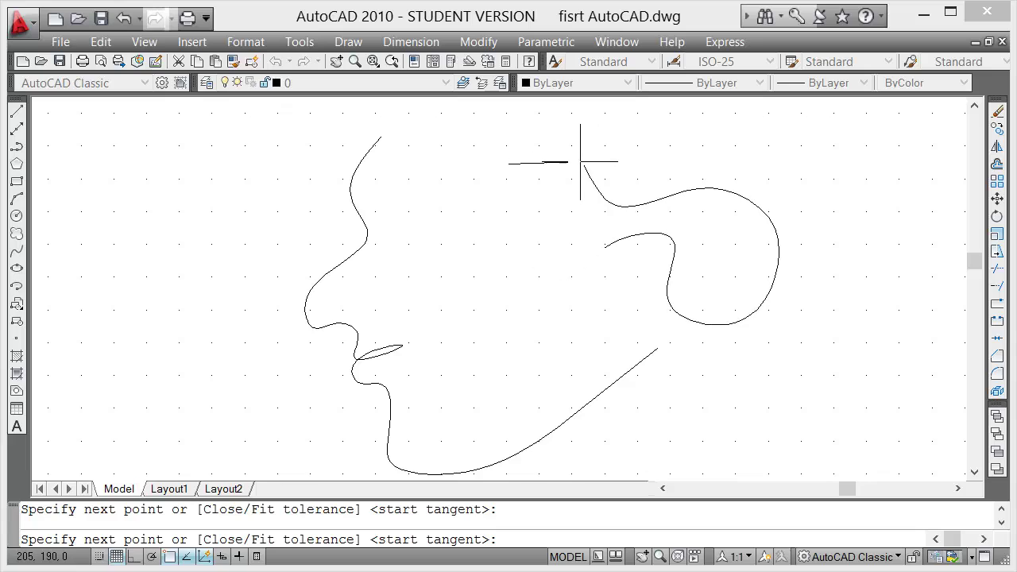
{"action": "key", "text": "Return"}
{"action": "key", "text": "Return"}
{"action": "key", "text": "Return"}
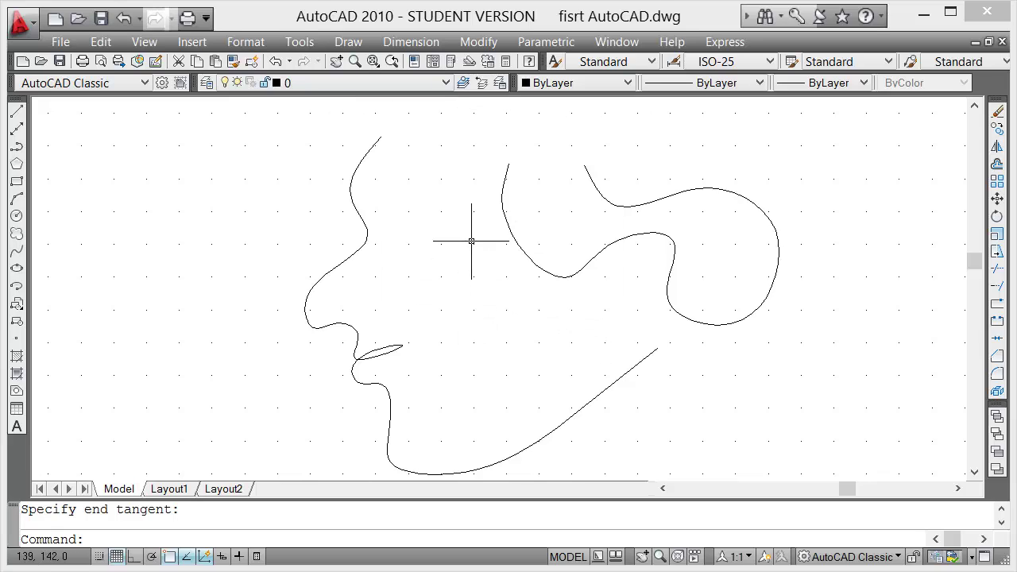
Step: Zoom in and out repeatedly on the face sketch with the mouse wheel
{"action": "scroll", "coordinate": [481, 244], "scroll_direction": "down", "scroll_amount": 1}
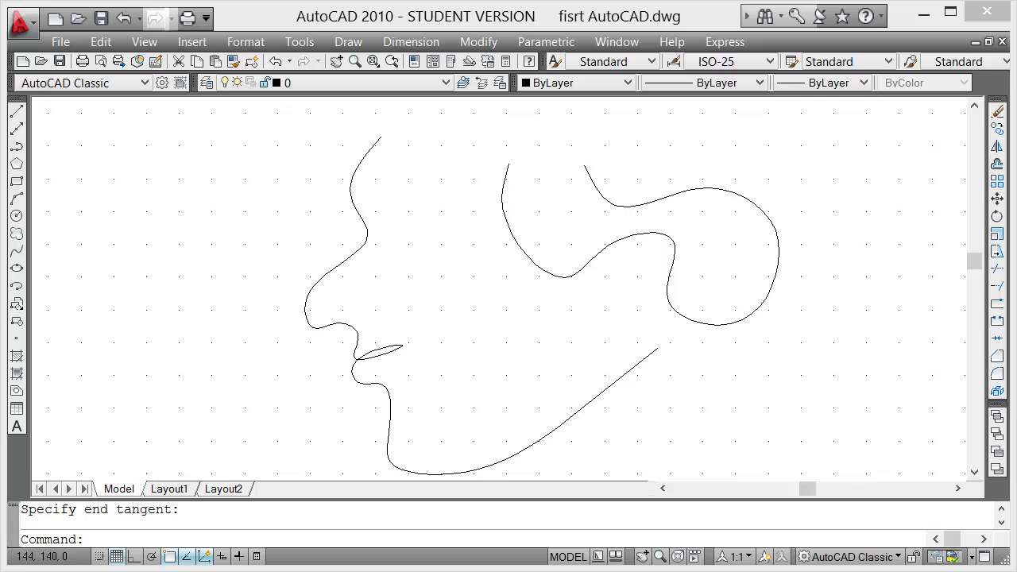
{"action": "scroll", "coordinate": [522, 314], "scroll_direction": "up", "scroll_amount": 2}
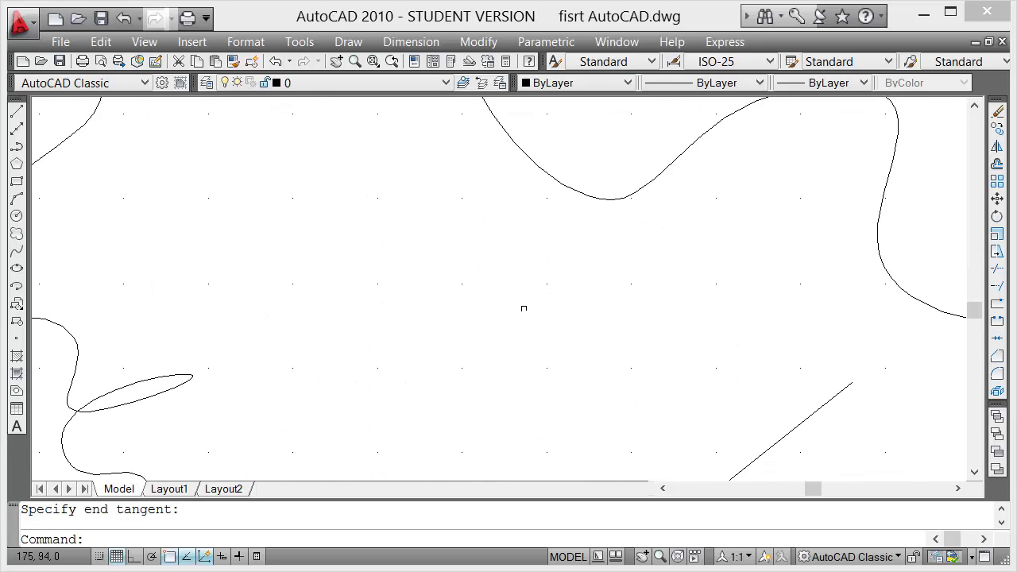
{"action": "scroll", "coordinate": [520, 309], "scroll_direction": "down", "scroll_amount": 1}
{"action": "scroll", "coordinate": [519, 302], "scroll_direction": "up", "scroll_amount": 3}
{"action": "scroll", "coordinate": [463, 198], "scroll_direction": "down", "scroll_amount": 4}
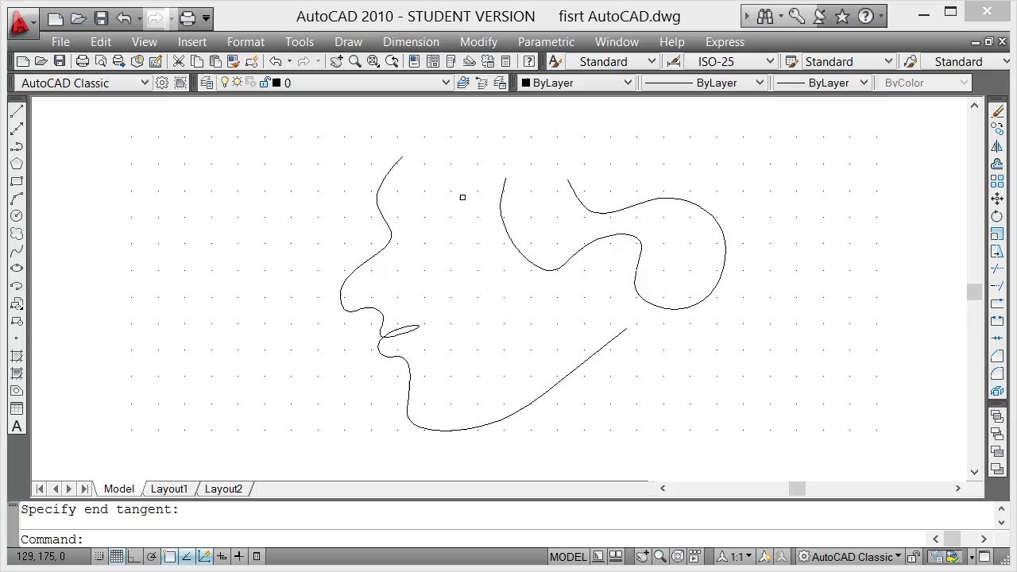
{"action": "scroll", "coordinate": [461, 193], "scroll_direction": "up", "scroll_amount": 4}
{"action": "scroll", "coordinate": [463, 198], "scroll_direction": "down", "scroll_amount": 4}
{"action": "scroll", "coordinate": [463, 197], "scroll_direction": "up", "scroll_amount": 4}
{"action": "scroll", "coordinate": [477, 227], "scroll_direction": "down", "scroll_amount": 2}
{"action": "scroll", "coordinate": [477, 228], "scroll_direction": "up", "scroll_amount": 2}
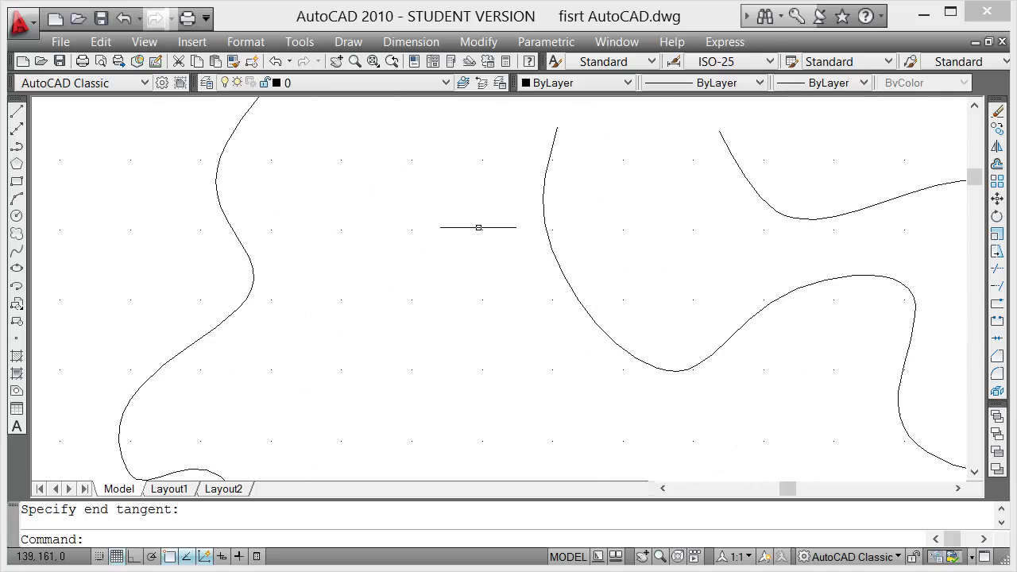
{"action": "scroll", "coordinate": [477, 227], "scroll_direction": "down", "scroll_amount": 4}
{"action": "scroll", "coordinate": [477, 227], "scroll_direction": "up", "scroll_amount": 2}
{"action": "scroll", "coordinate": [478, 227], "scroll_direction": "down", "scroll_amount": 2}
{"action": "scroll", "coordinate": [479, 227], "scroll_direction": "up", "scroll_amount": 4}
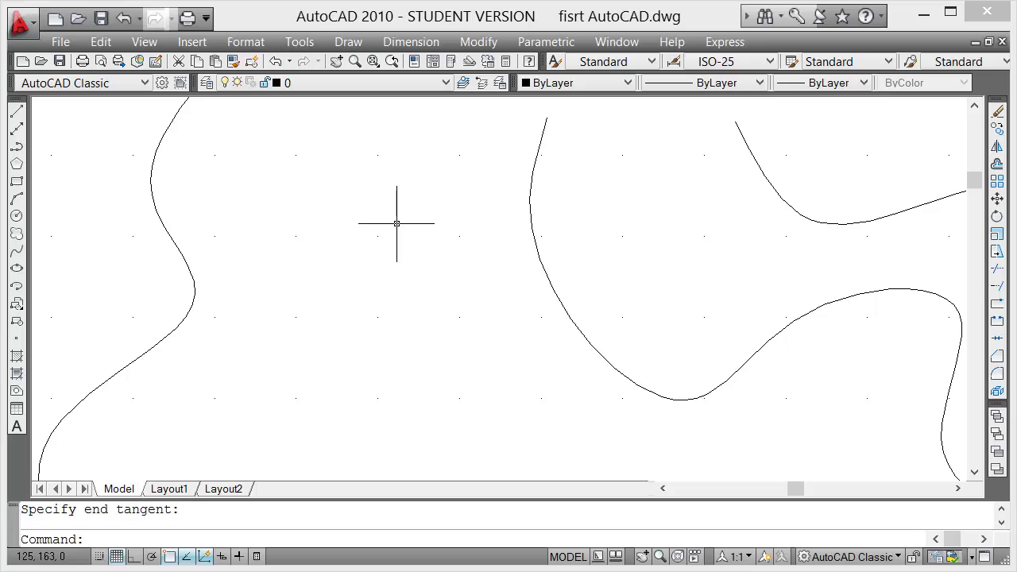
Step: Pan and zoom around the face profile to inspect the spline curves up close
{"action": "mouse_move", "coordinate": [352, 223]}
{"action": "middle_mouse_down"}
{"action": "mouse_move", "coordinate": [487, 355]}
{"action": "mouse_move", "coordinate": [334, 368]}
{"action": "mouse_move", "coordinate": [332, 246]}
{"action": "middle_mouse_up"}
{"action": "scroll", "coordinate": [335, 241], "scroll_direction": "down", "scroll_amount": 2}
{"action": "scroll", "coordinate": [334, 241], "scroll_direction": "down", "scroll_amount": 2}
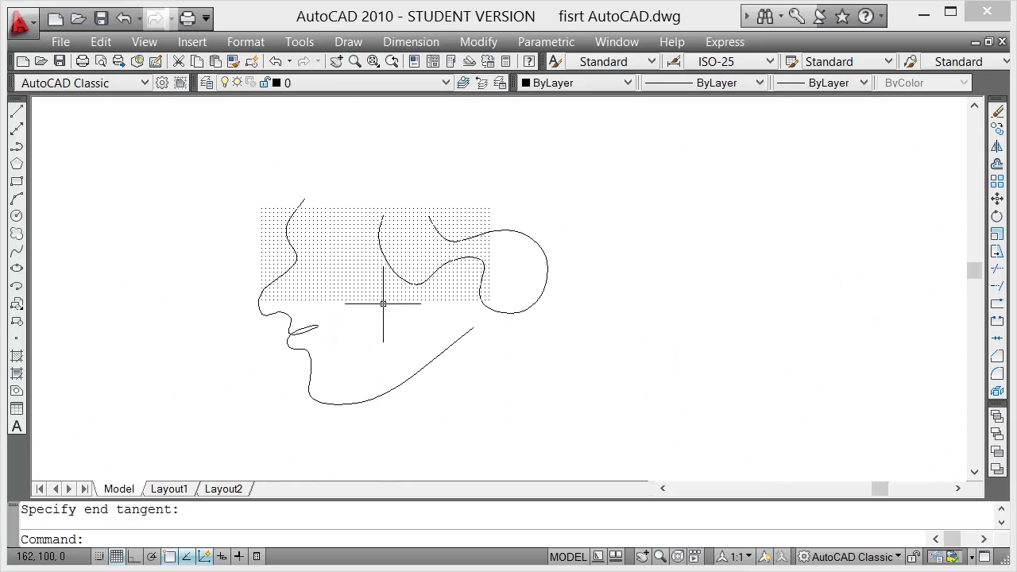
{"action": "mouse_move", "coordinate": [382, 299]}
{"action": "middle_mouse_down"}
{"action": "mouse_move", "coordinate": [277, 334]}
{"action": "mouse_move", "coordinate": [400, 302]}
{"action": "mouse_move", "coordinate": [499, 297]}
{"action": "mouse_move", "coordinate": [551, 309]}
{"action": "middle_mouse_up"}
{"action": "scroll", "coordinate": [398, 299], "scroll_direction": "up", "scroll_amount": 3}
{"action": "scroll", "coordinate": [396, 297], "scroll_direction": "up", "scroll_amount": 2}
{"action": "scroll", "coordinate": [373, 298], "scroll_direction": "up", "scroll_amount": 2}
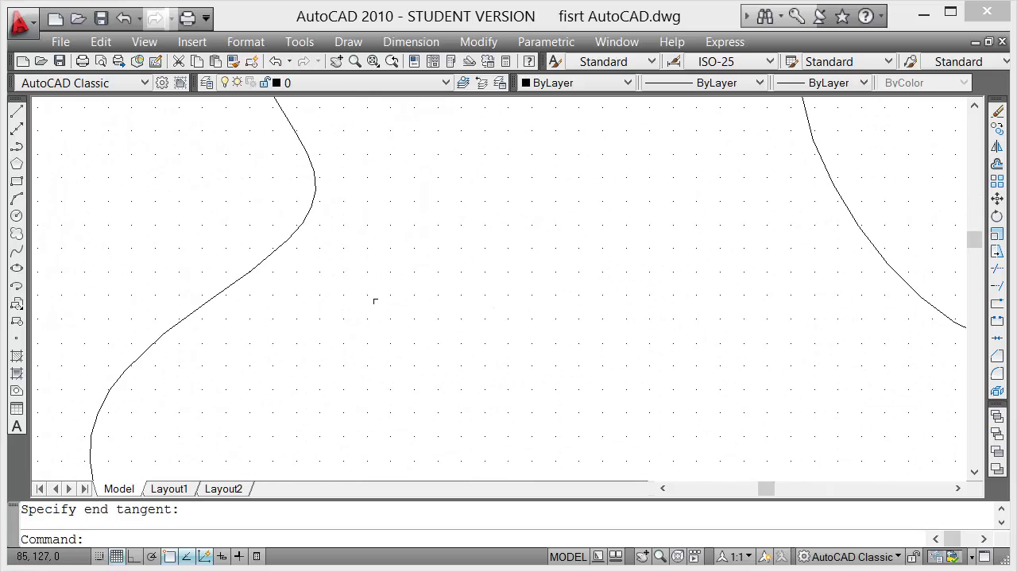
{"action": "mouse_move", "coordinate": [372, 297]}
{"action": "middle_mouse_down"}
{"action": "mouse_move", "coordinate": [468, 339]}
{"action": "mouse_move", "coordinate": [350, 368]}
{"action": "middle_mouse_up"}
{"action": "scroll", "coordinate": [407, 339], "scroll_direction": "down", "scroll_amount": 2}
{"action": "scroll", "coordinate": [433, 330], "scroll_direction": "down", "scroll_amount": 2}
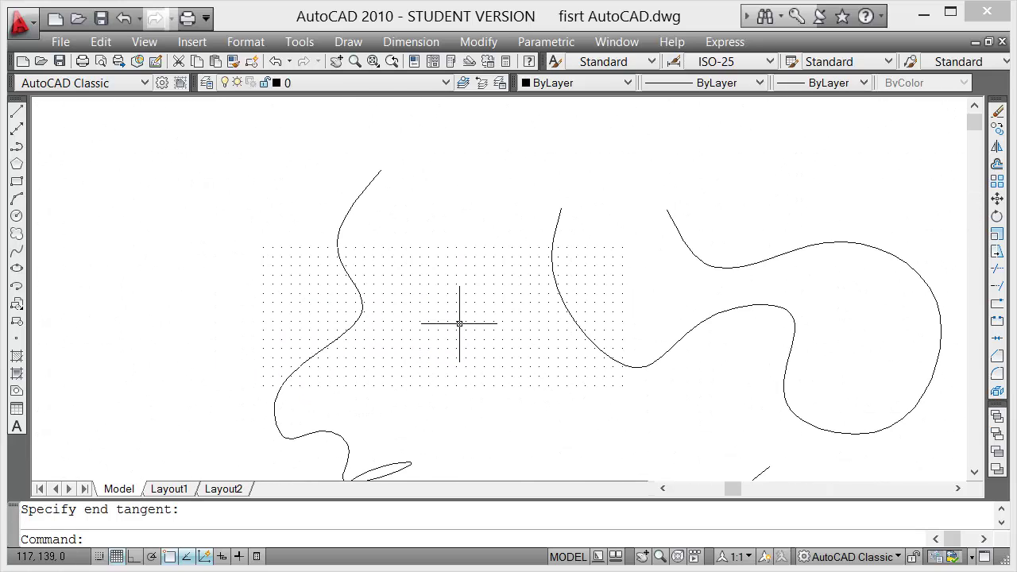
{"action": "mouse_move", "coordinate": [459, 323]}
{"action": "middle_mouse_down"}
{"action": "mouse_move", "coordinate": [345, 325]}
{"action": "mouse_move", "coordinate": [413, 291]}
{"action": "mouse_move", "coordinate": [377, 256]}
{"action": "middle_mouse_up"}
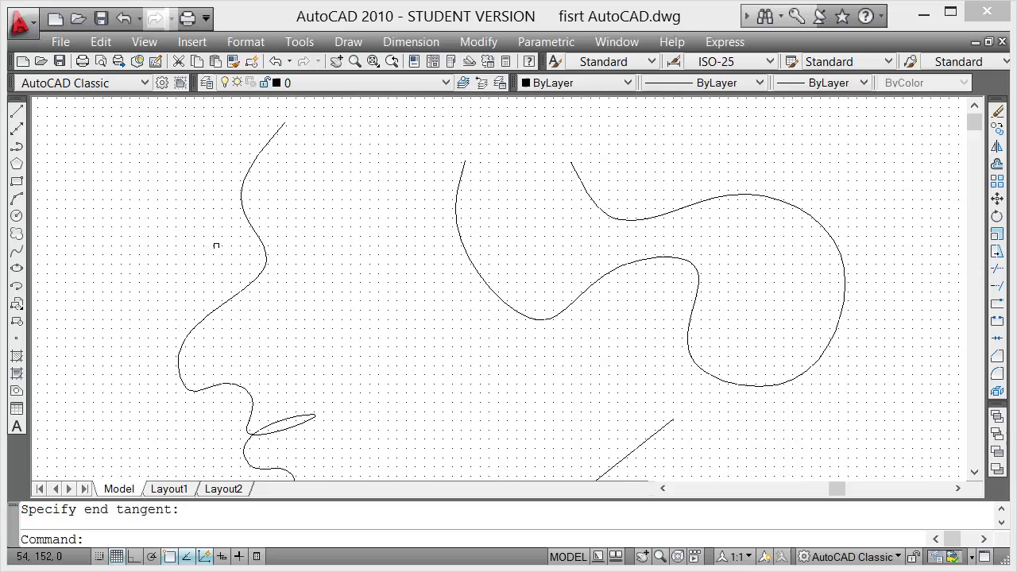
{"action": "scroll", "coordinate": [277, 215], "scroll_direction": "up", "scroll_amount": 3}
{"action": "middle_click_drag", "start_coordinate": [277, 215], "coordinate": [400, 289]}
{"action": "middle_click_drag", "start_coordinate": [484, 347], "coordinate": [276, 335]}
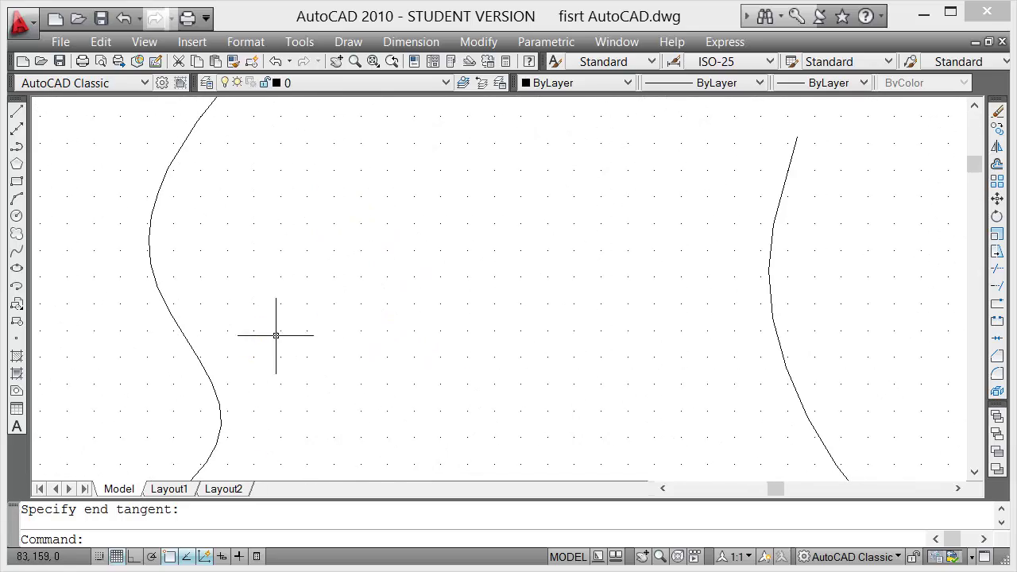
{"action": "scroll", "coordinate": [402, 345], "scroll_direction": "down", "scroll_amount": 2}
{"action": "middle_click_drag", "start_coordinate": [402, 345], "coordinate": [302, 263]}
{"action": "scroll", "coordinate": [318, 284], "scroll_direction": "up", "scroll_amount": 2}
{"action": "scroll", "coordinate": [330, 293], "scroll_direction": "down", "scroll_amount": 2}
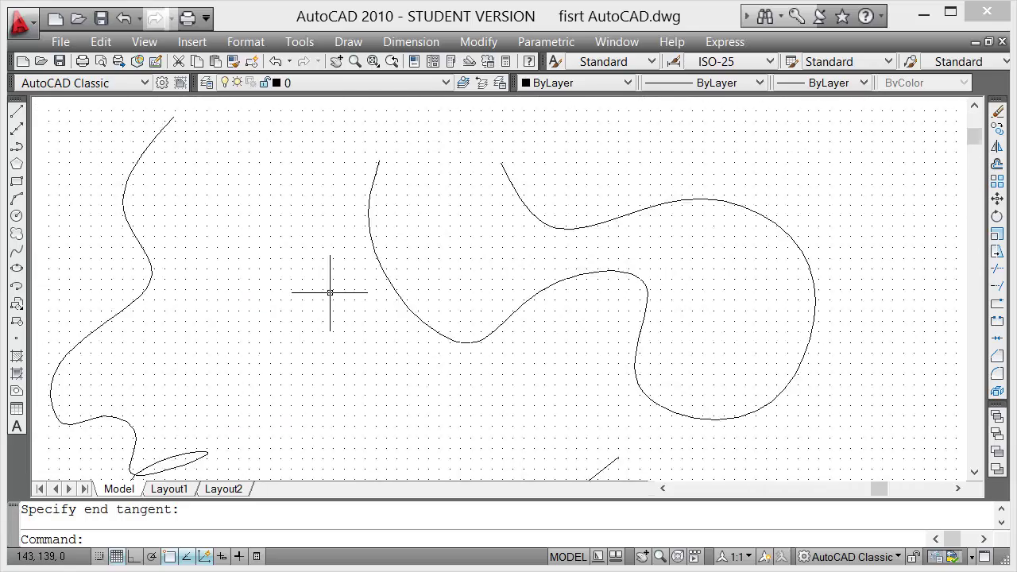
{"action": "scroll", "coordinate": [329, 292], "scroll_direction": "up", "scroll_amount": 2}
{"action": "scroll", "coordinate": [397, 291], "scroll_direction": "down", "scroll_amount": 2}
{"action": "scroll", "coordinate": [381, 306], "scroll_direction": "up", "scroll_amount": 1}
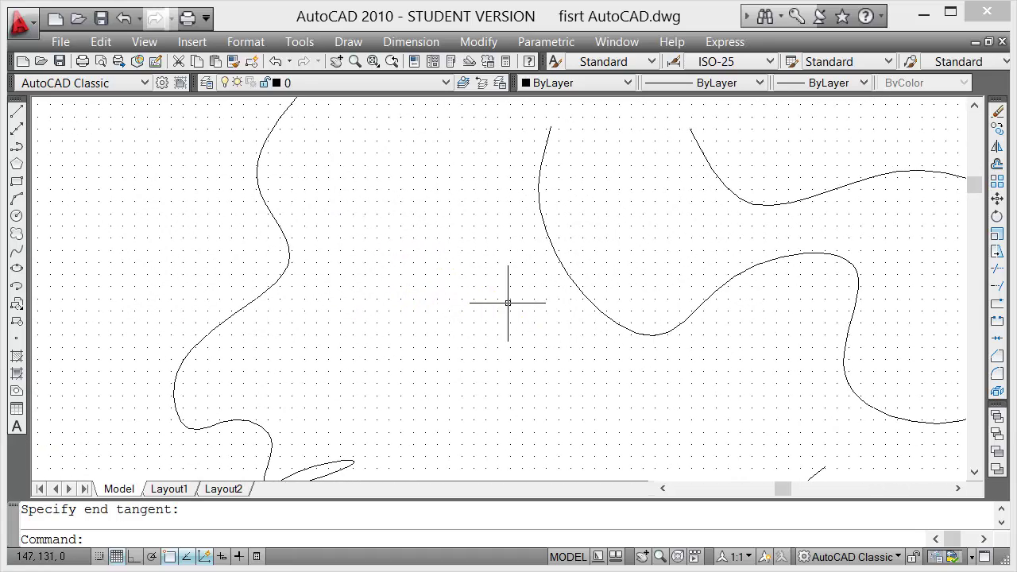
{"action": "scroll", "coordinate": [476, 291], "scroll_direction": "down", "scroll_amount": 2}
{"action": "scroll", "coordinate": [476, 291], "scroll_direction": "up", "scroll_amount": 2}
{"action": "scroll", "coordinate": [476, 284], "scroll_direction": "up", "scroll_amount": 1}
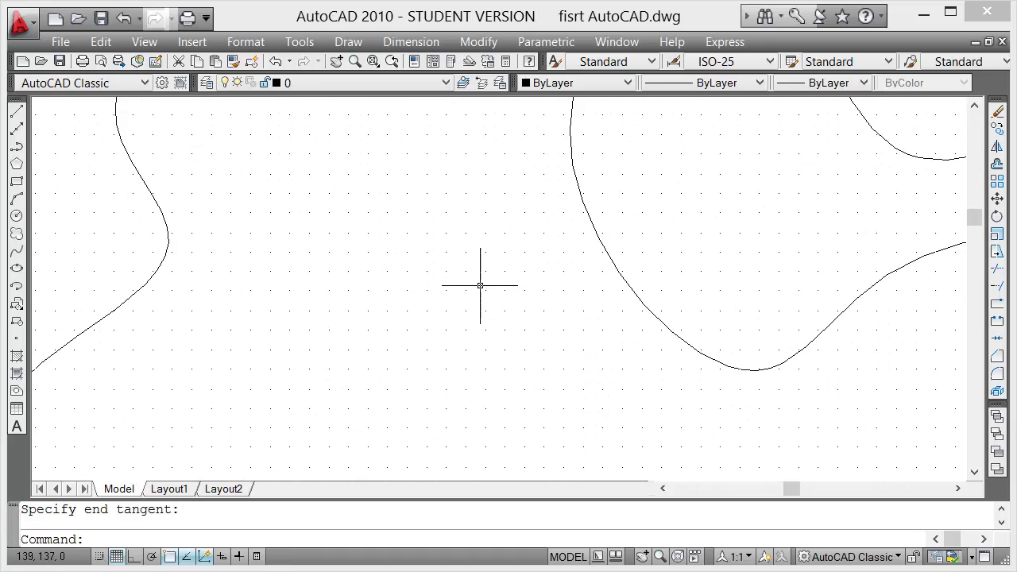